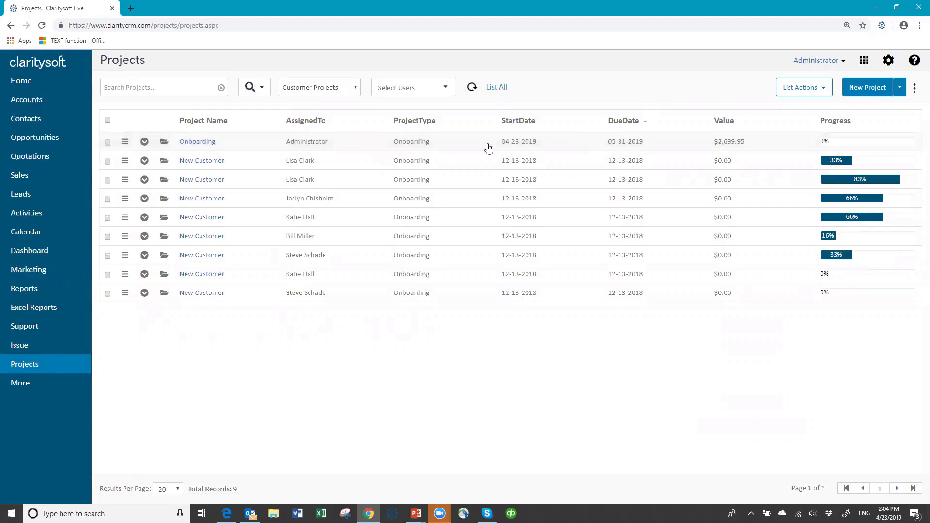
Examine the activities, account, contact, products and services, and team details of the 33% New Customer project in the project list
left_click(399, 145)
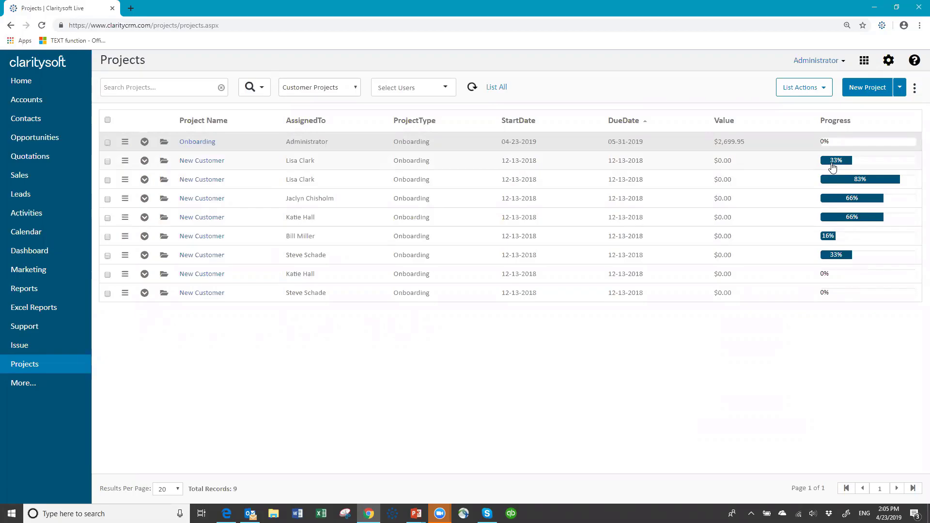
left_click(145, 162)
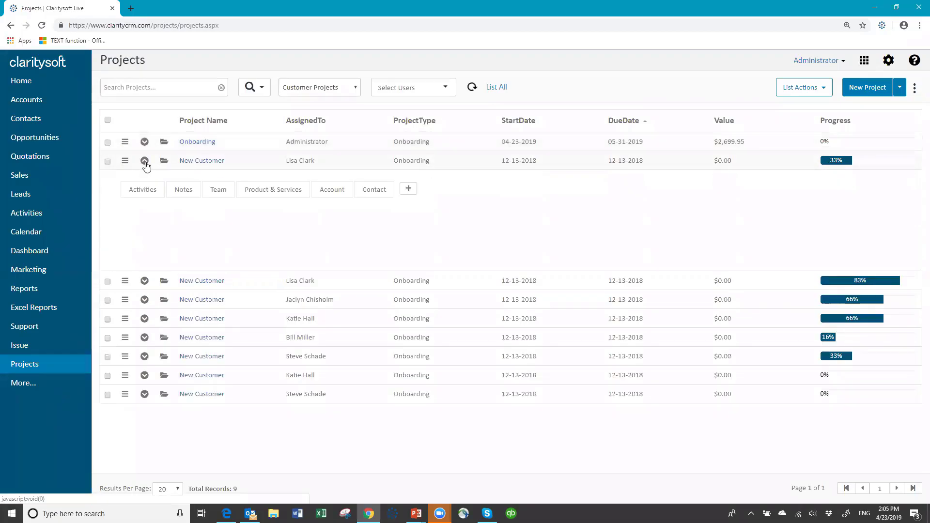
left_click(151, 190)
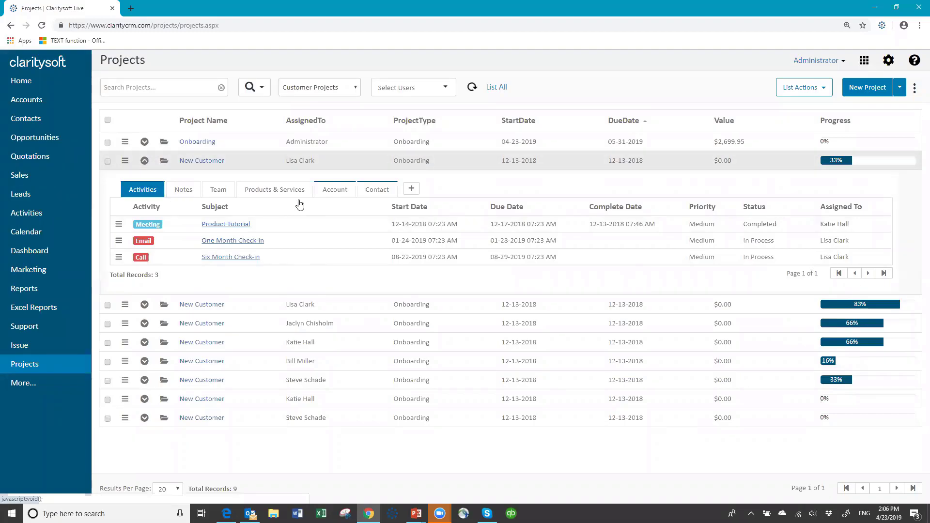
left_click(344, 190)
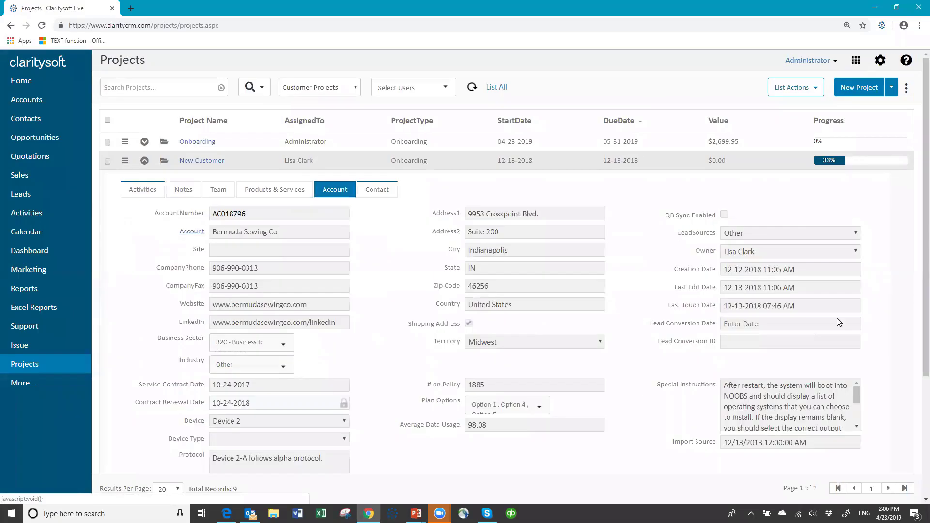
left_click(382, 194)
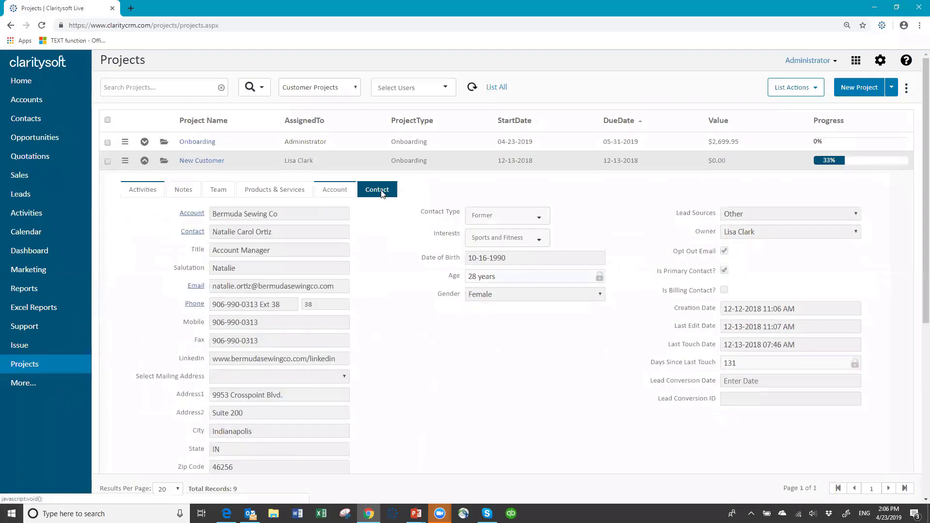
left_click(270, 192)
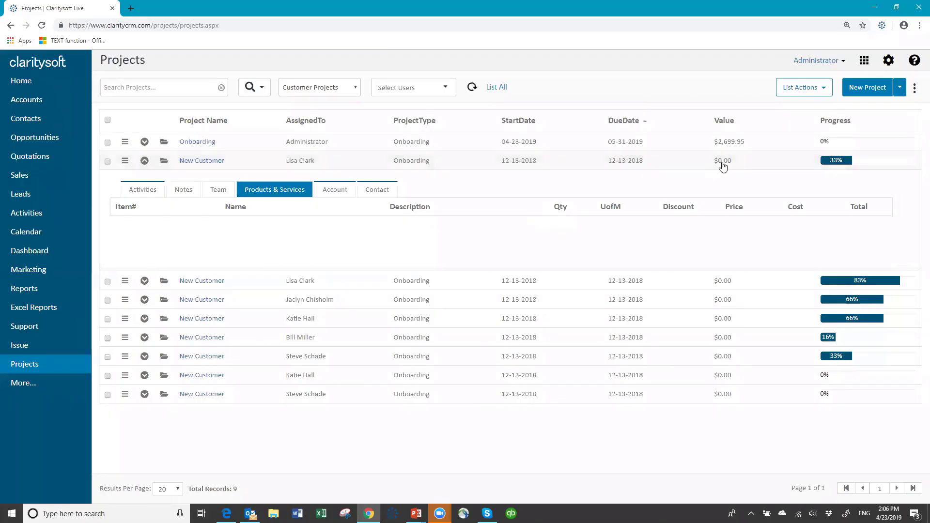
left_click(219, 192)
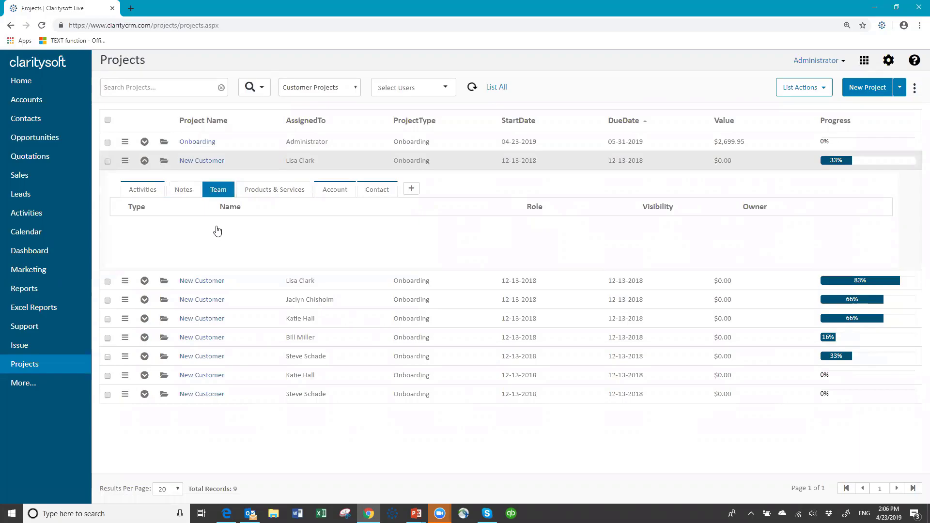
left_click(145, 163)
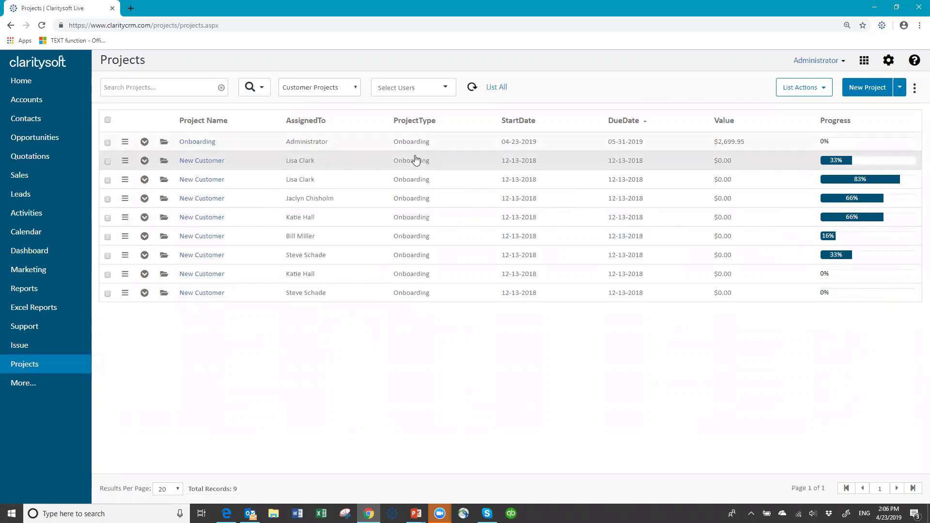
Add the ProjectStage column after ProjectType and the Product Level column after DueDate in the project list's column settings
left_click(915, 89)
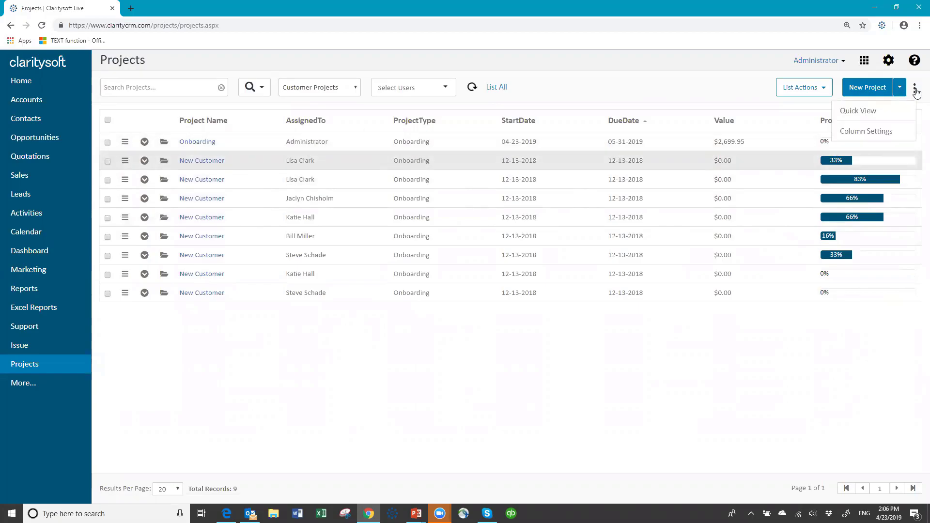
left_click(883, 132)
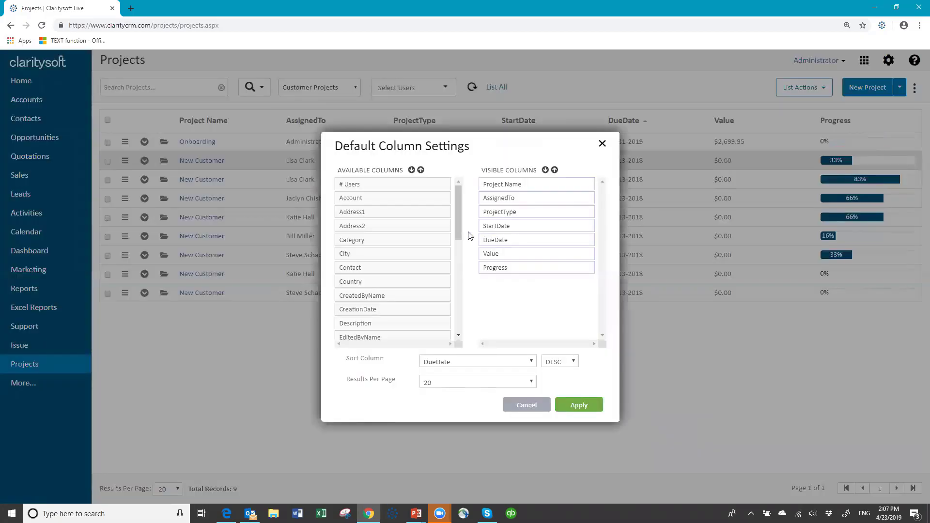
left_click_drag(462, 239, 461, 315)
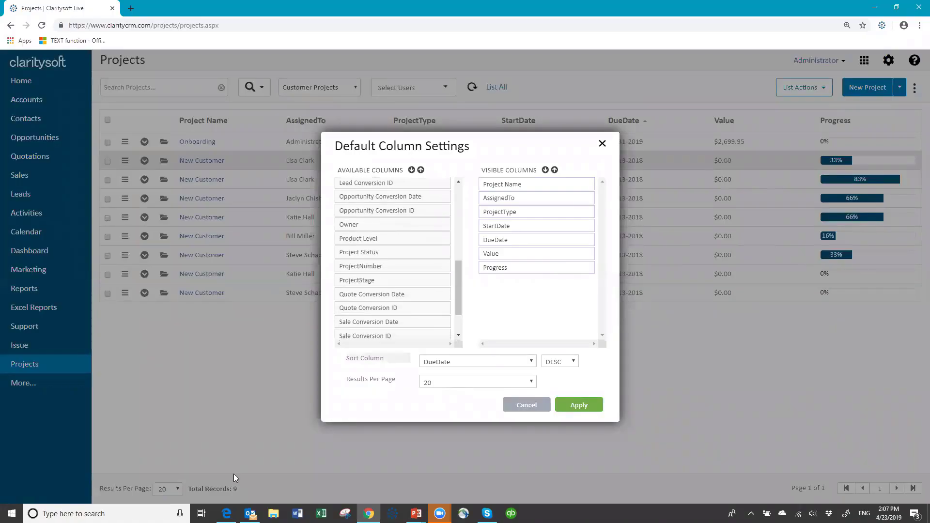
left_click_drag(356, 290, 485, 227)
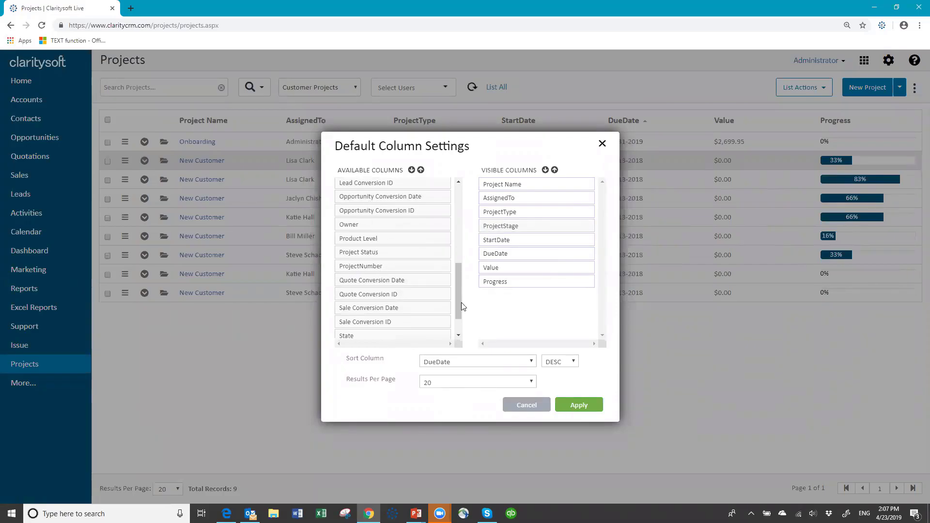
left_click_drag(459, 304, 450, 338)
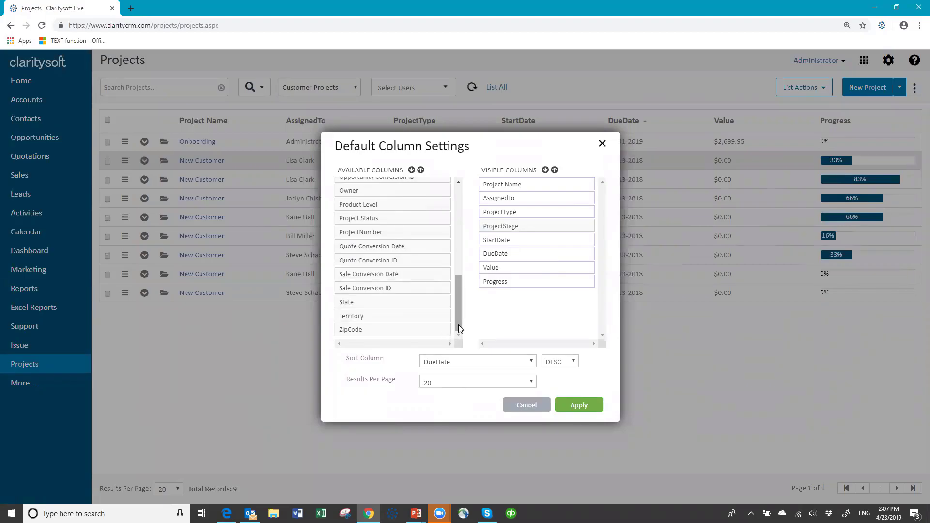
left_click_drag(458, 322, 513, 268)
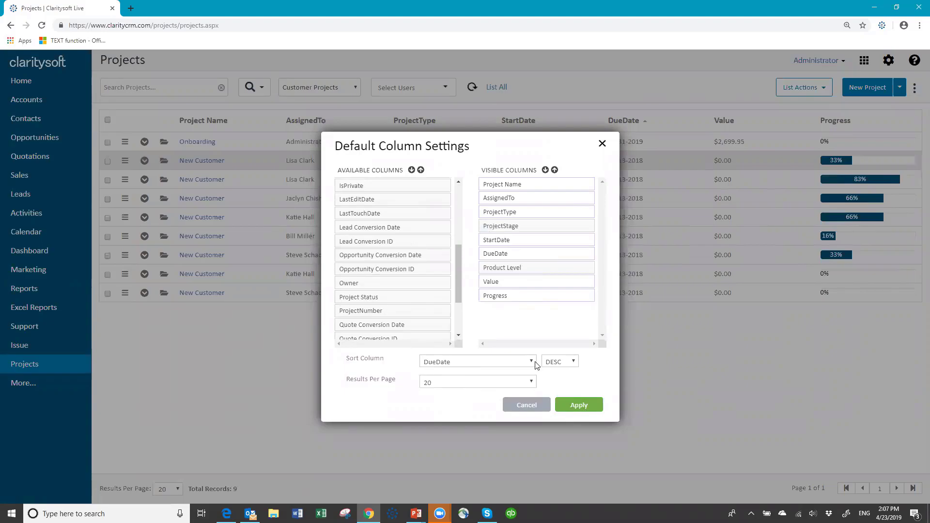
left_click(578, 405)
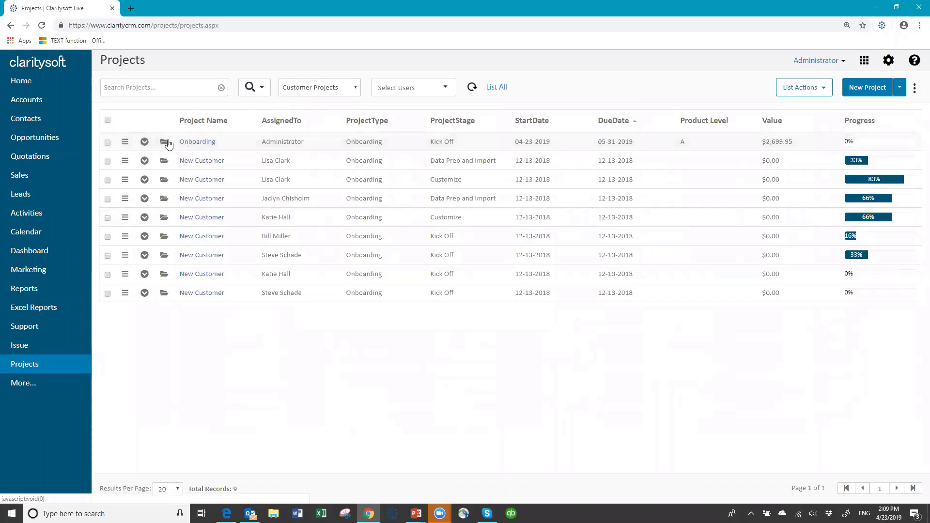
Review the Onboarding project's details, including its Project Stage and Product Level options, and save and close the record
left_click(164, 142)
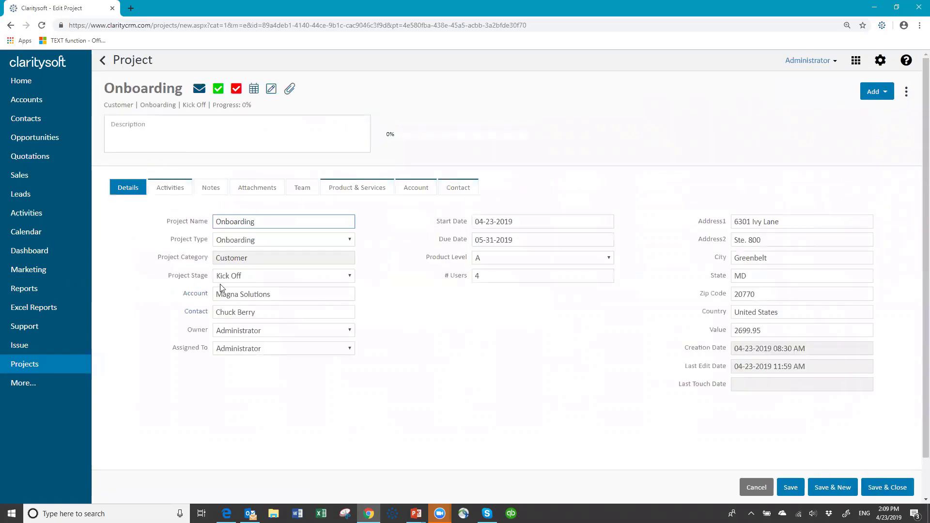
left_click(350, 276)
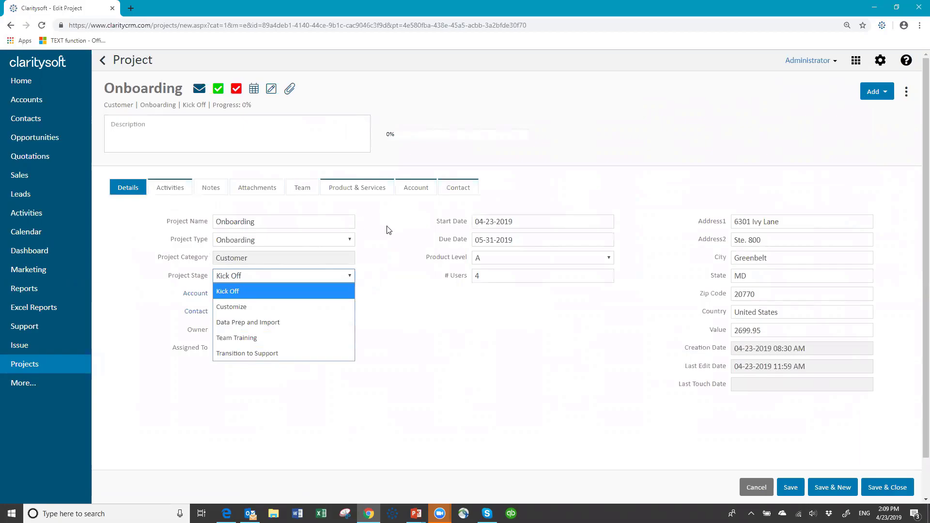
left_click(377, 212)
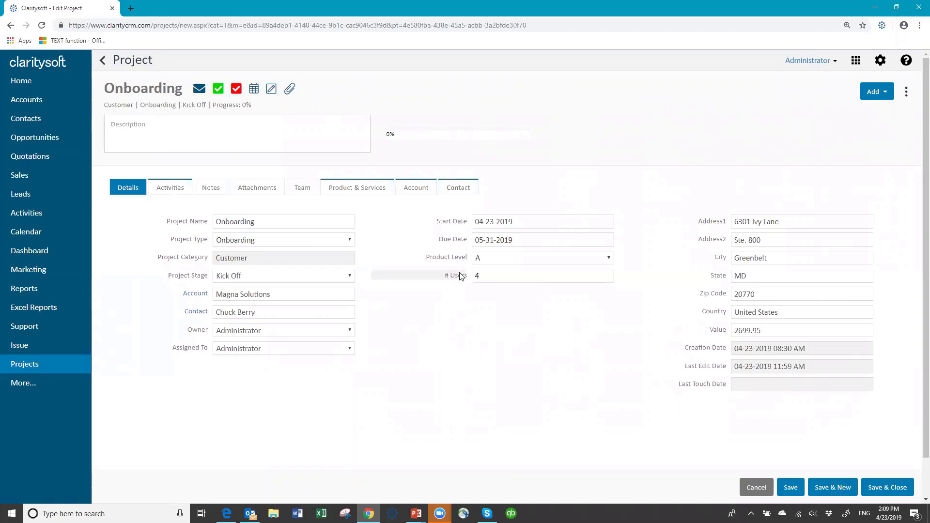
left_click(609, 260)
left_click(610, 260)
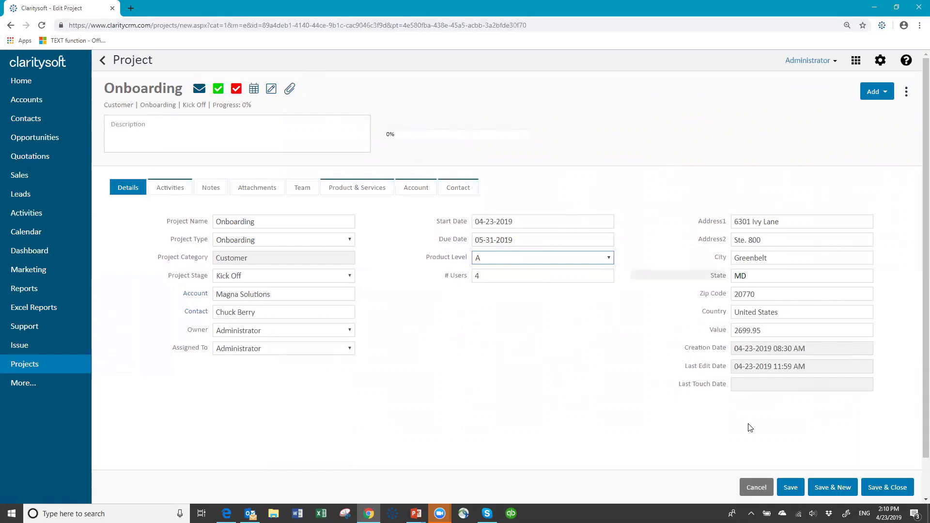
left_click(887, 490)
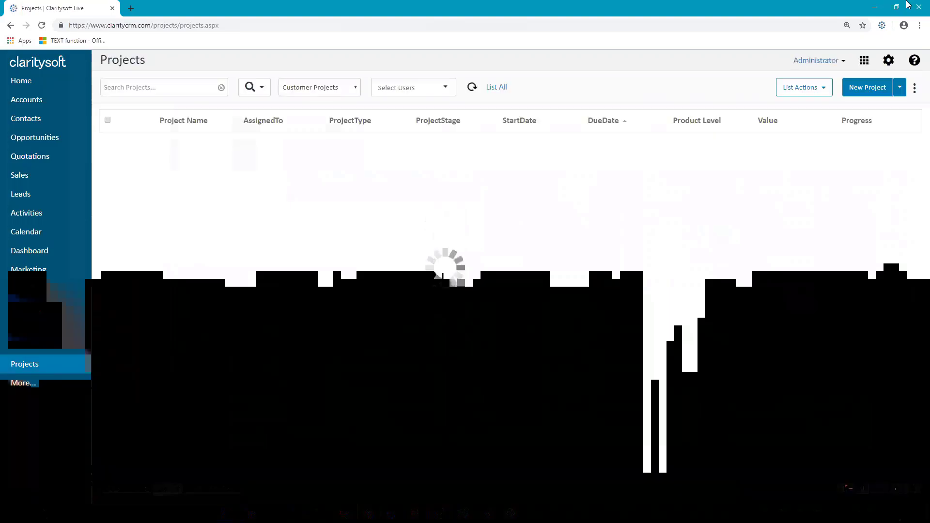
Review the custom fields for Projects in the customization settings and apply the project number preferences as they are
left_click(889, 61)
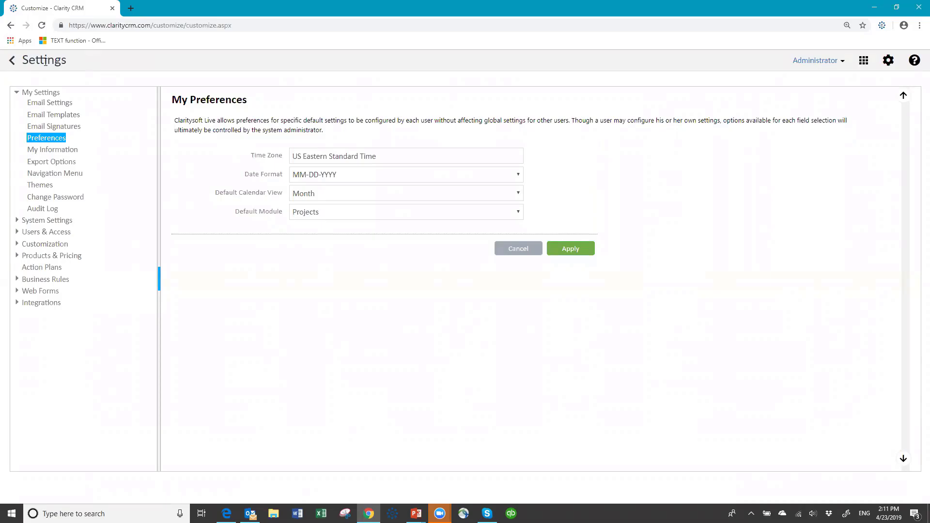
left_click(46, 245)
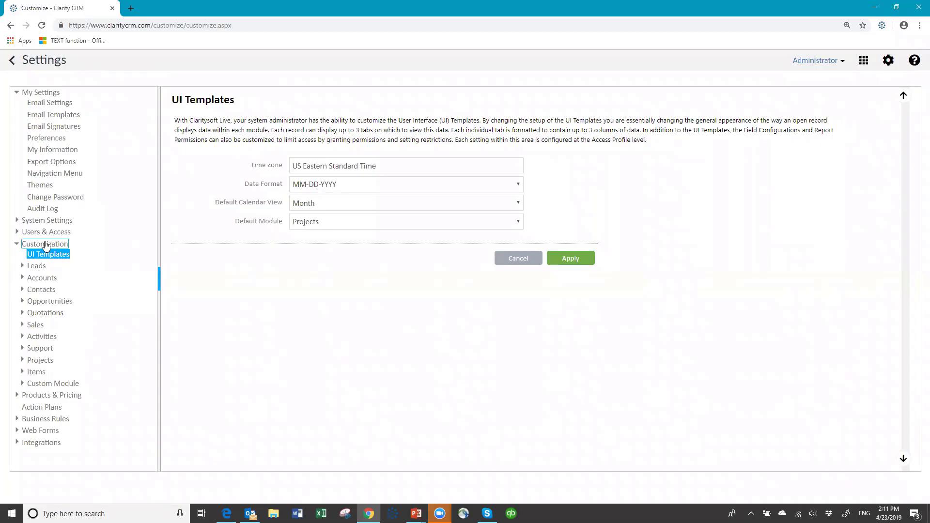
left_click(41, 361)
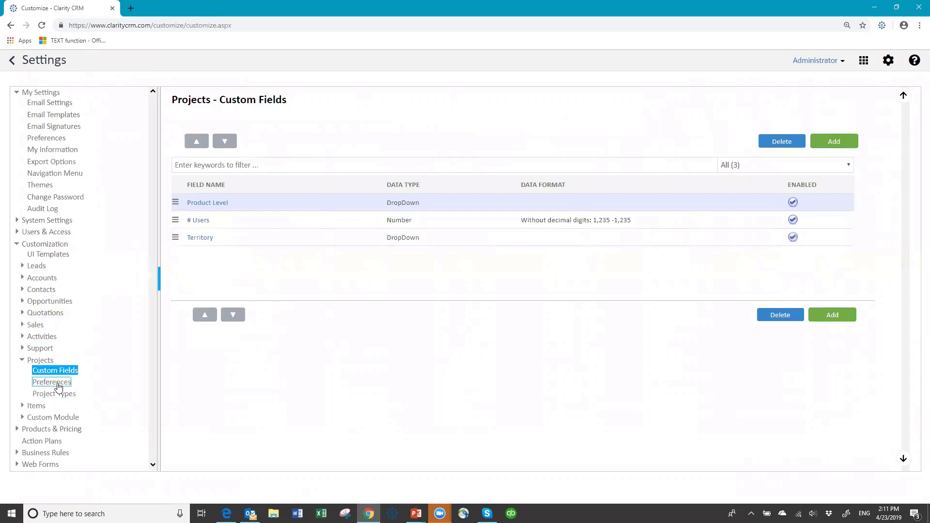
left_click(57, 385)
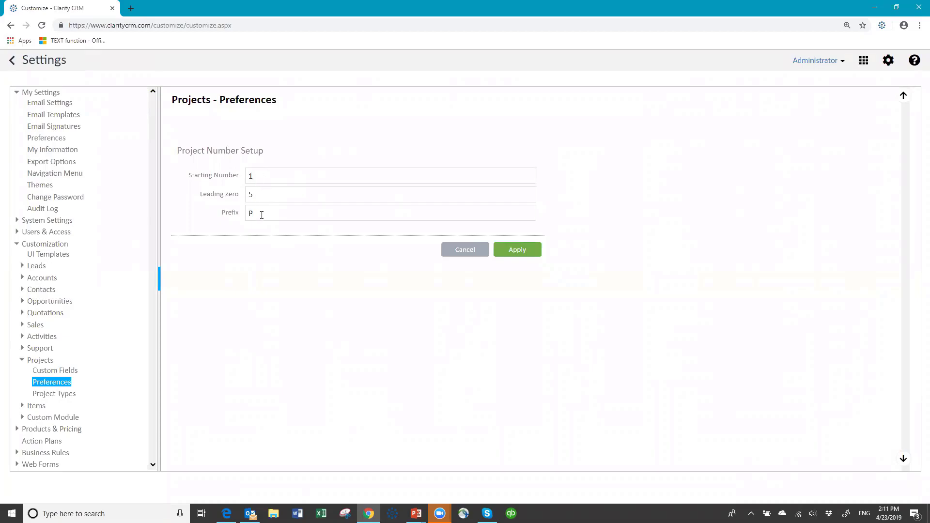
left_click(517, 250)
Examine the settings and stages of the Customer Project type, leaving it without saving
left_click(67, 398)
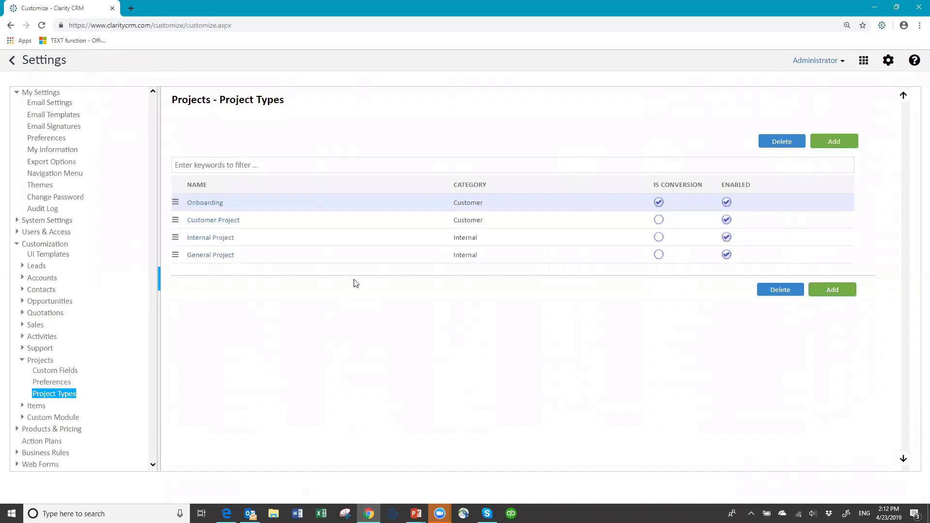
left_click(209, 223)
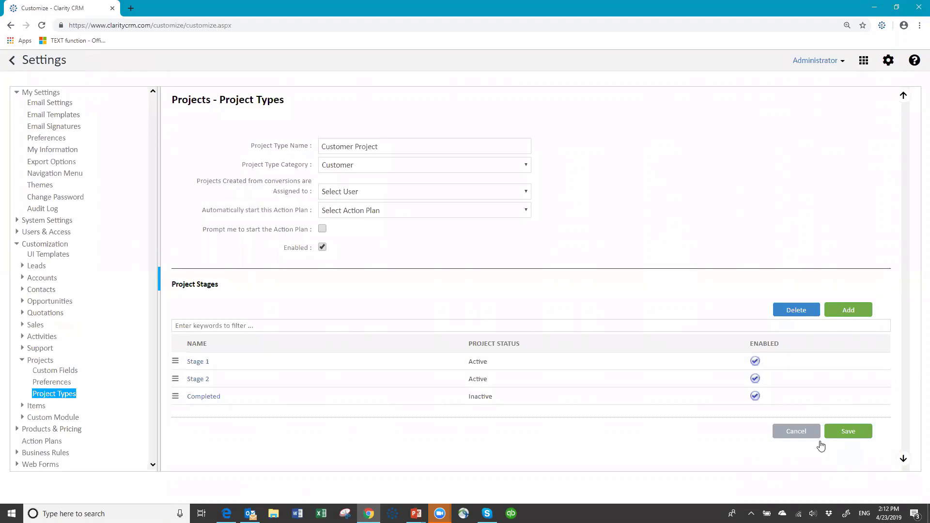
left_click(798, 435)
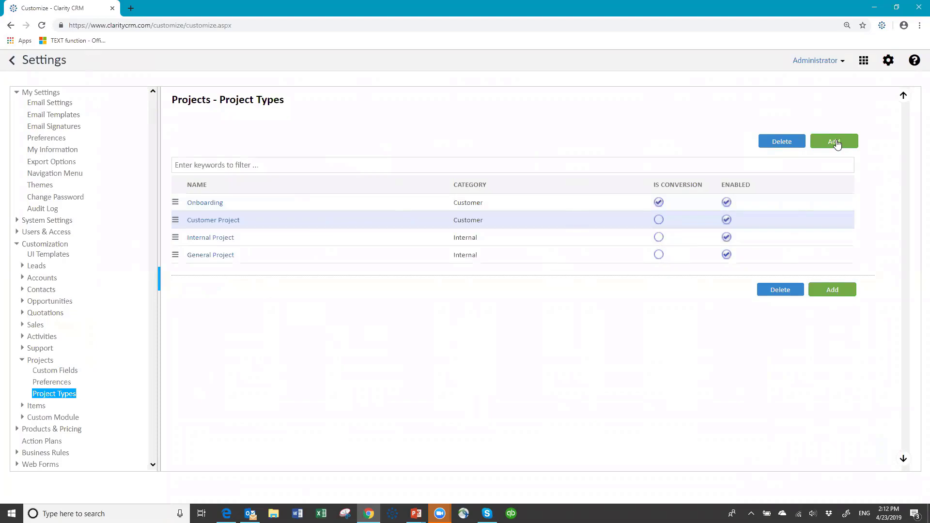
Add a new project type named New Onboarding
left_click(834, 142)
left_click(390, 147)
type("new")
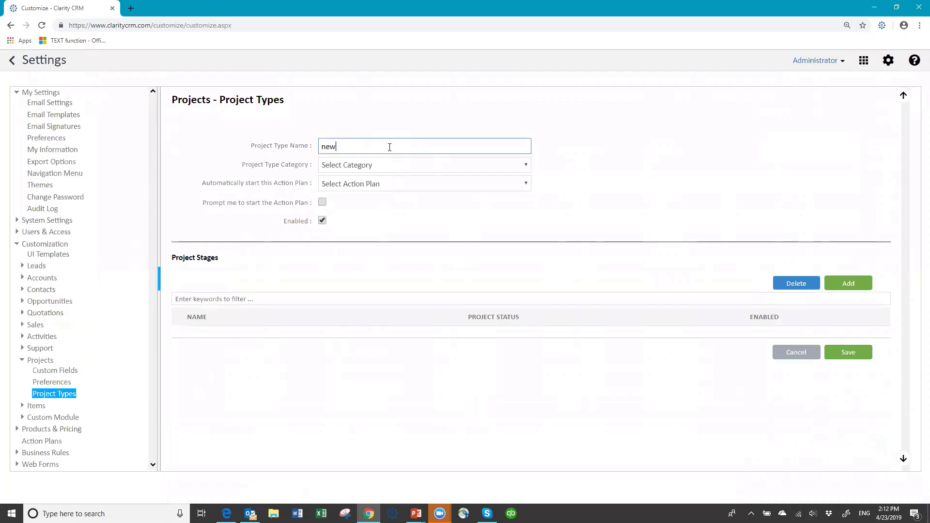
key("BackSpace")
key("BackSpace")
key("BackSpace")
key("BackSpace")
type("New Onboarding")
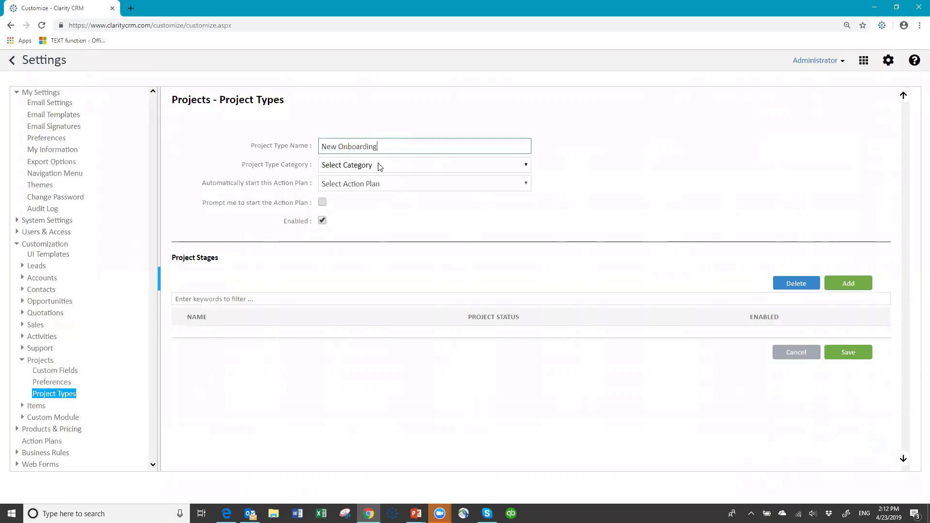
Set the project type category to Customer and assign projects created from conversions to Administrator (admin)
left_click(380, 167)
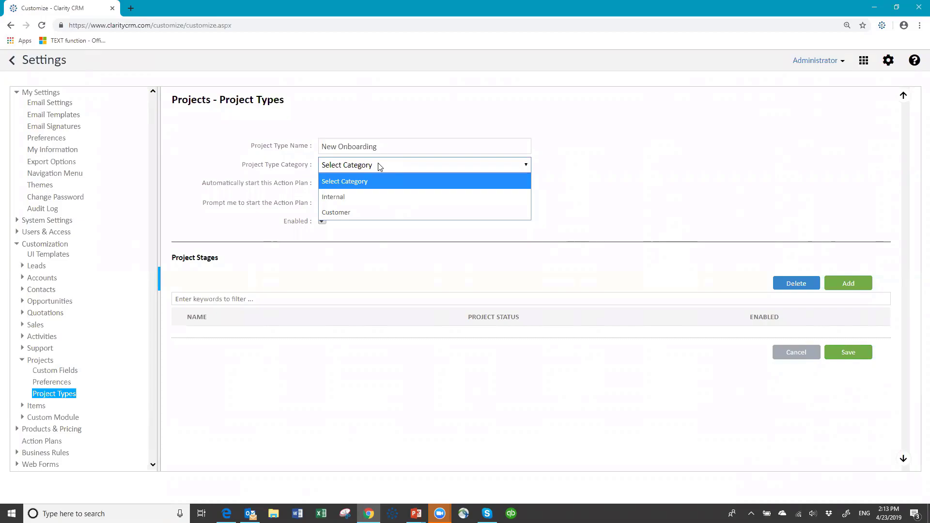
left_click(336, 213)
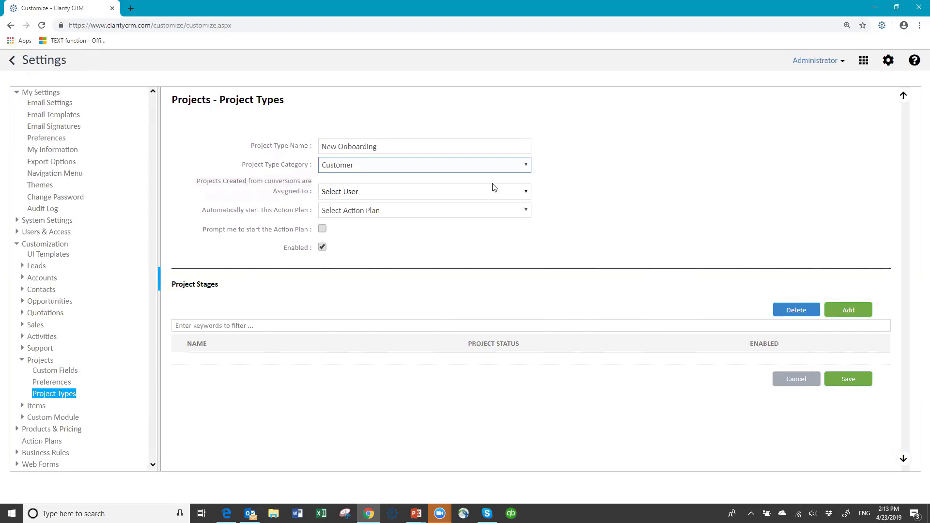
left_click(530, 193)
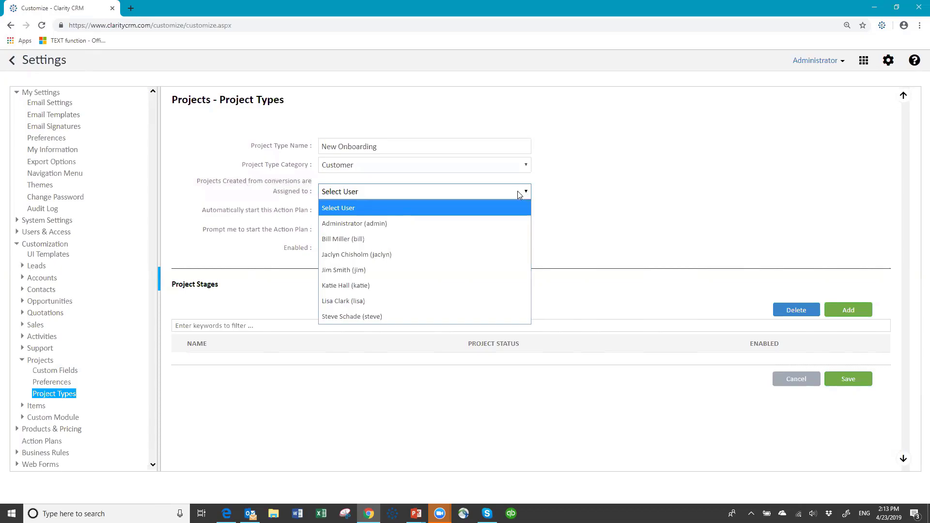
left_click(385, 227)
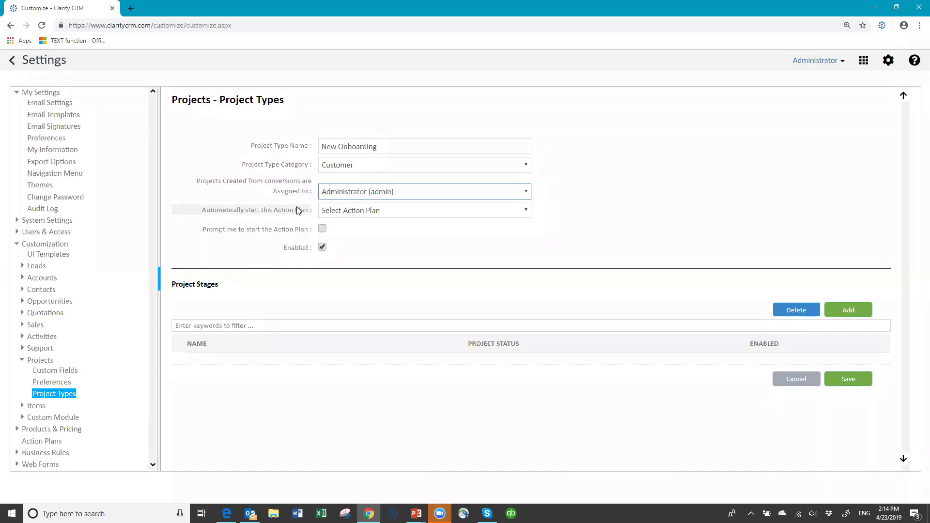
left_click(394, 212)
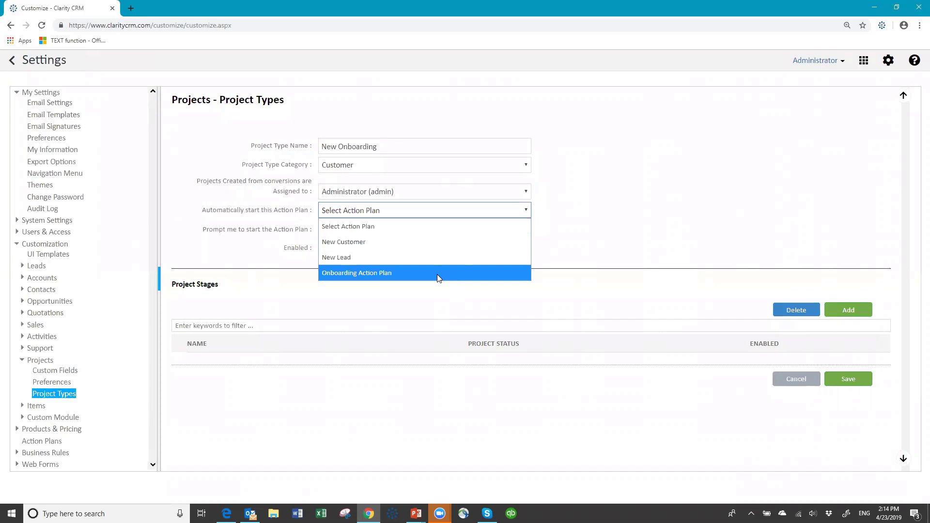
left_click(423, 210)
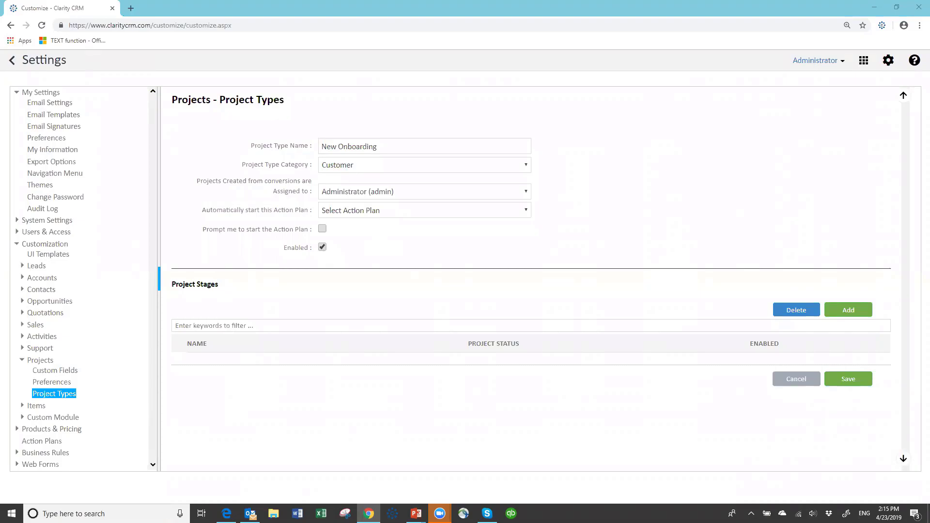
Add an enabled project stage named Initial Meeting with Active status to the New Onboarding project type
left_click(848, 313)
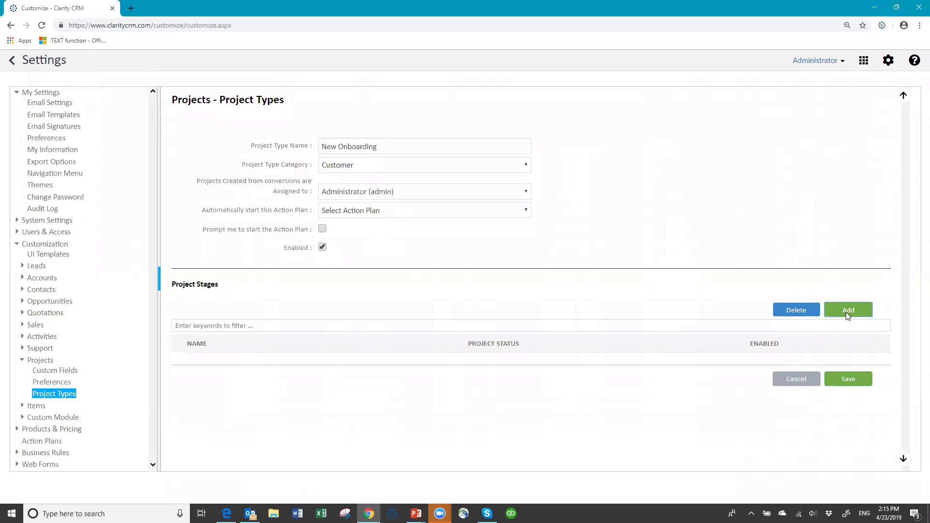
left_click(376, 237)
type("Initial Meeting")
left_click(358, 289)
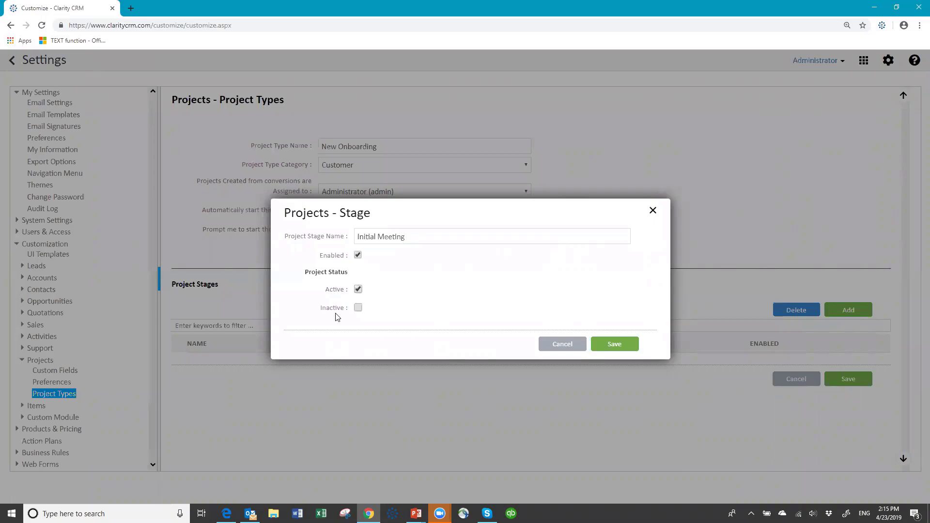
left_click(597, 344)
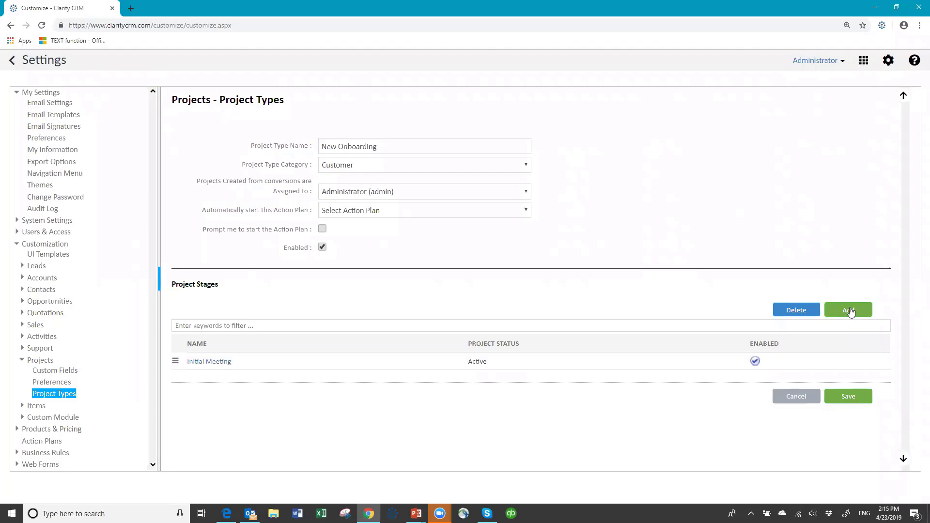
Add a second project stage named Customize Database with Active status
left_click(850, 309)
left_click(408, 234)
type("Customize Database")
left_click(358, 289)
left_click(606, 346)
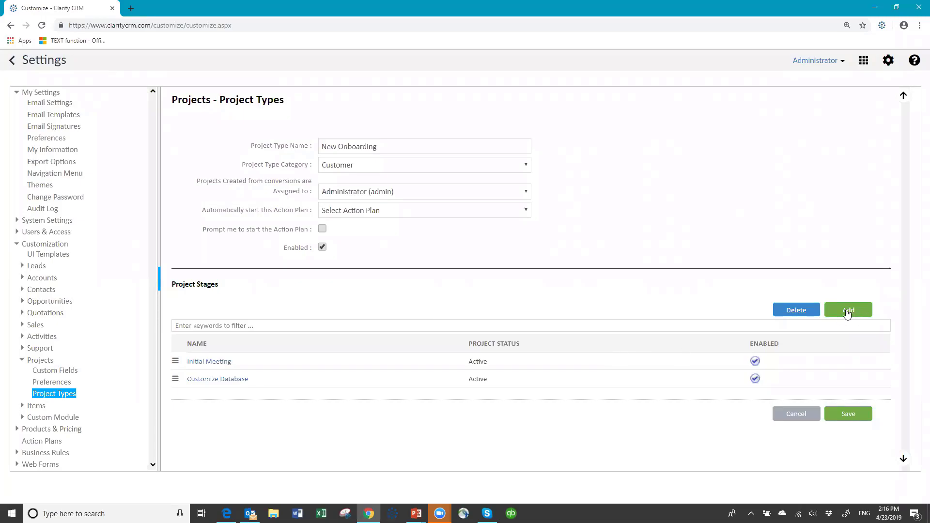
Add a project stage named Data prep & import with Active status
left_click(847, 309)
left_click(389, 238)
type("Data prep & import")
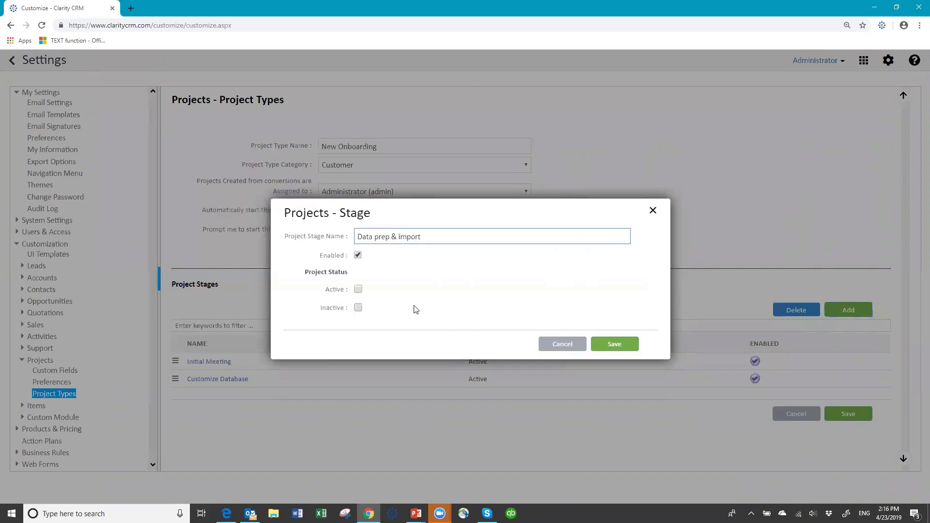
left_click(358, 289)
left_click(615, 344)
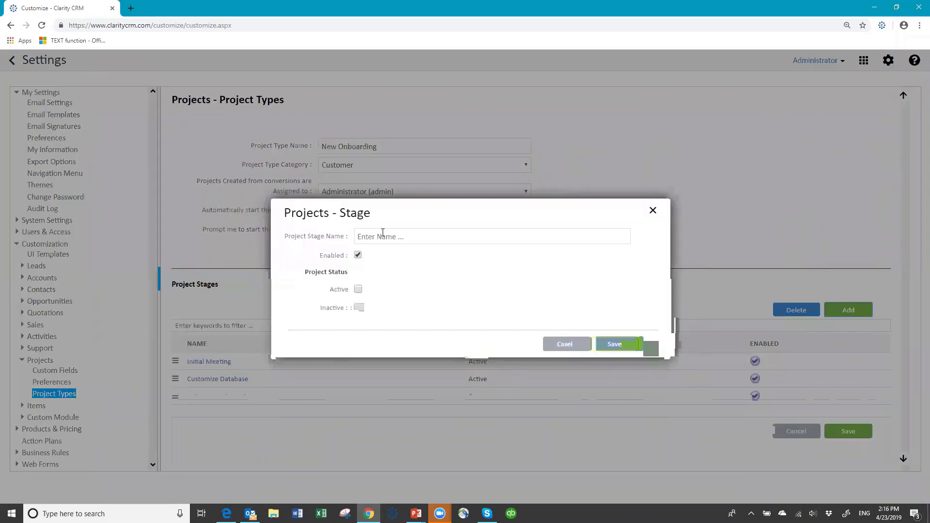
Add a project stage named Team Training with Active status
left_click(383, 237)
type("Team Training")
left_click(358, 289)
left_click(625, 350)
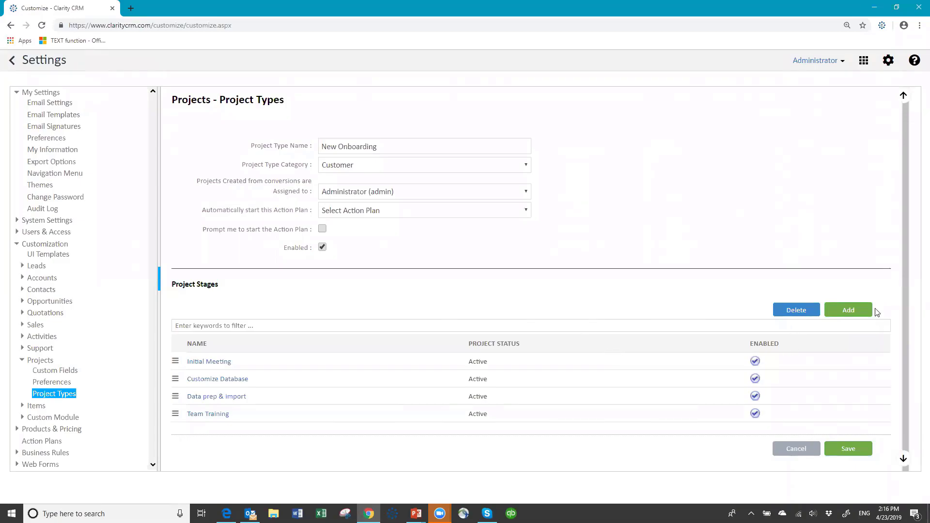
Add a final project stage named Project complete with Inactive status
left_click(844, 310)
left_click(406, 234)
type("Project complete")
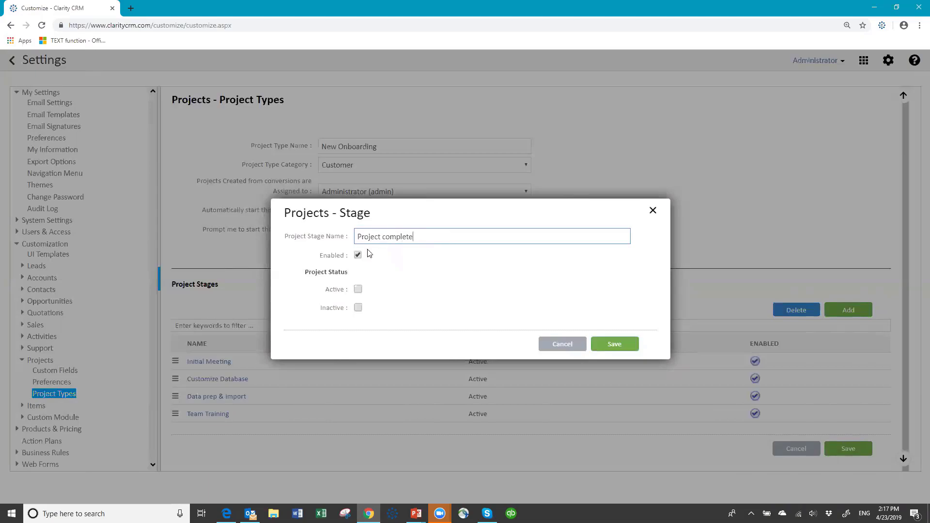
left_click(358, 308)
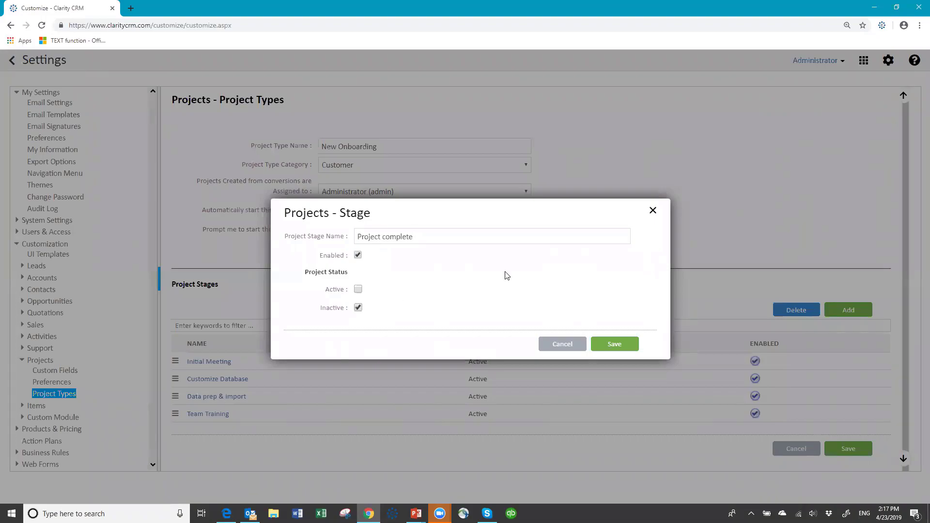
left_click(615, 348)
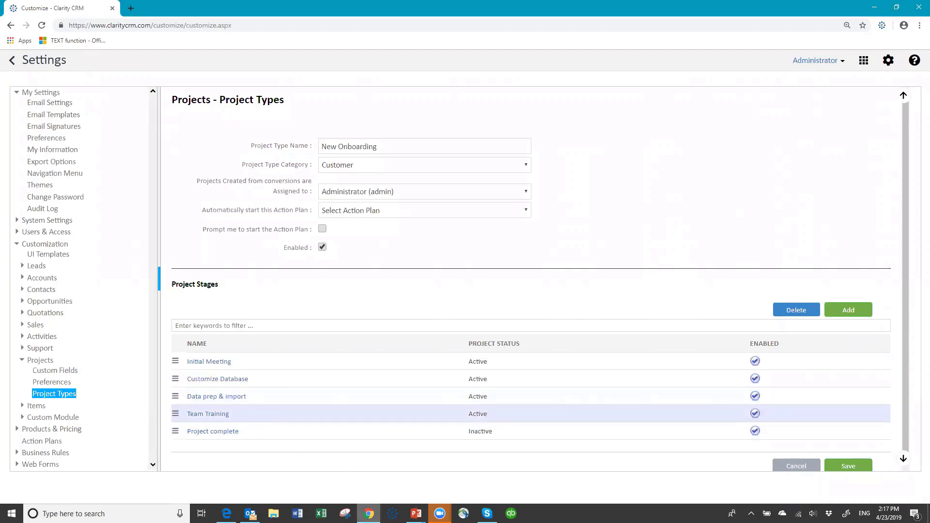
Check the options available for the Team Training stage and save the New Onboarding project type
left_click(175, 415)
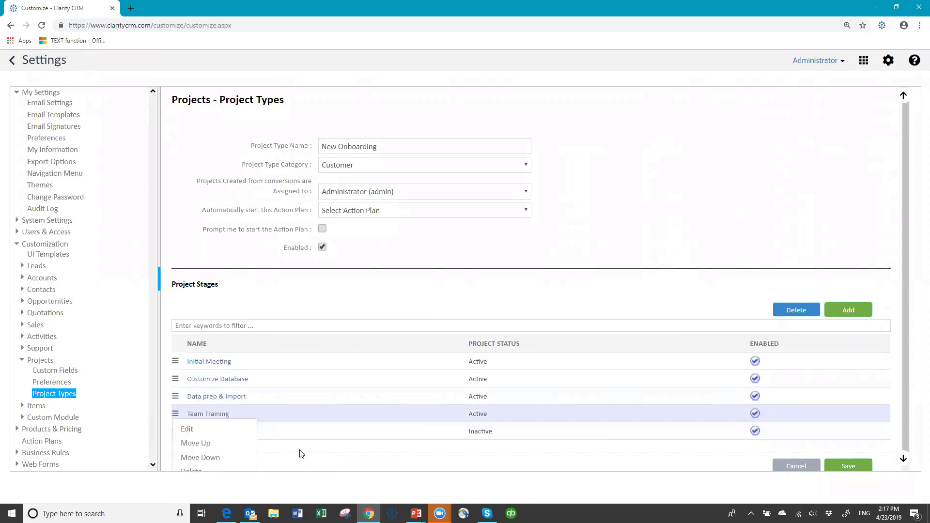
scroll(305, 441, "down", 1)
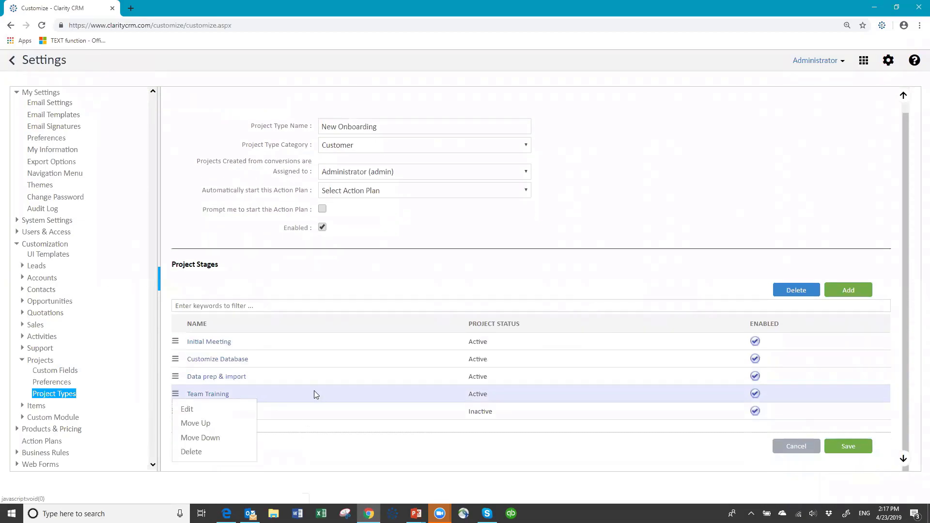
left_click(364, 395)
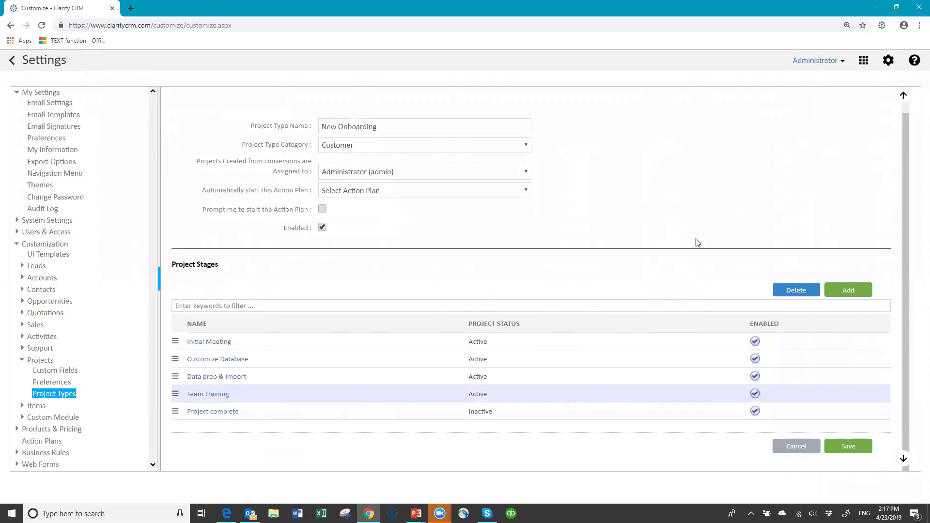
scroll(641, 263, "up", 1)
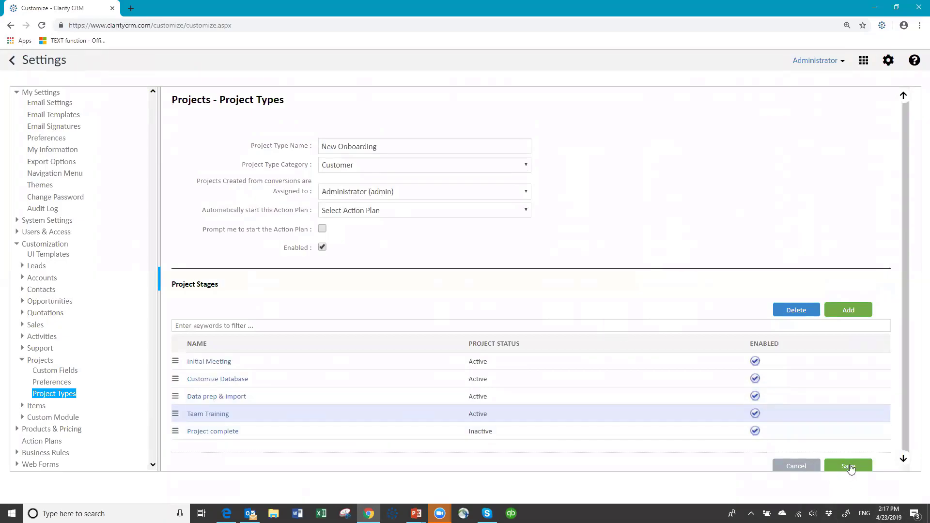
scroll(600, 333, "down", 1)
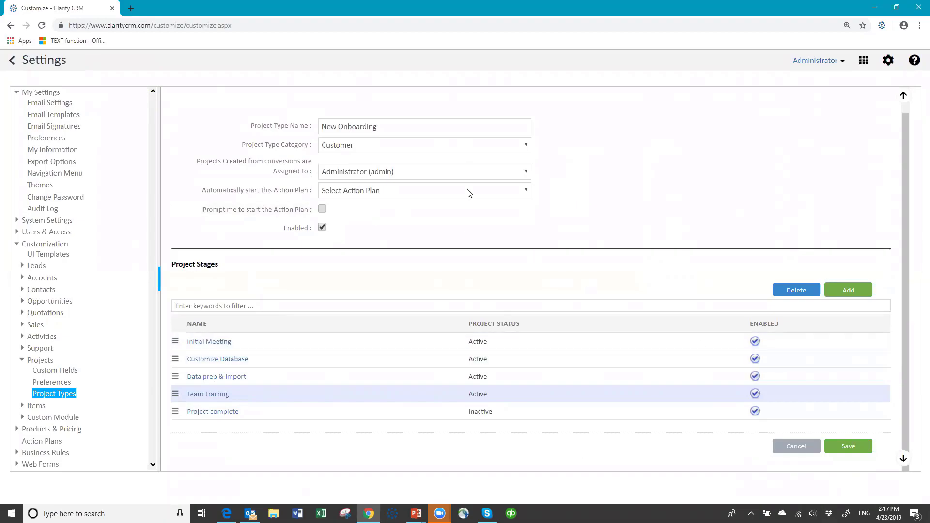
left_click(851, 448)
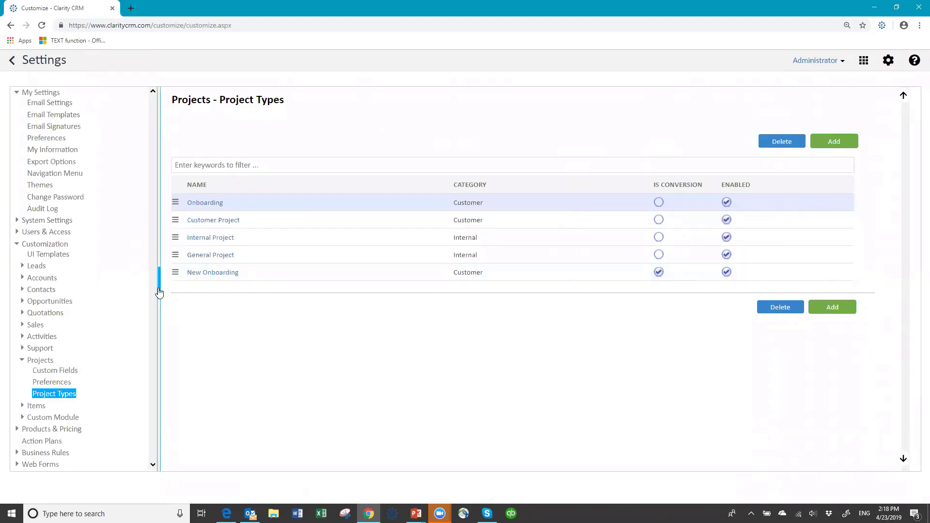
left_click(159, 287)
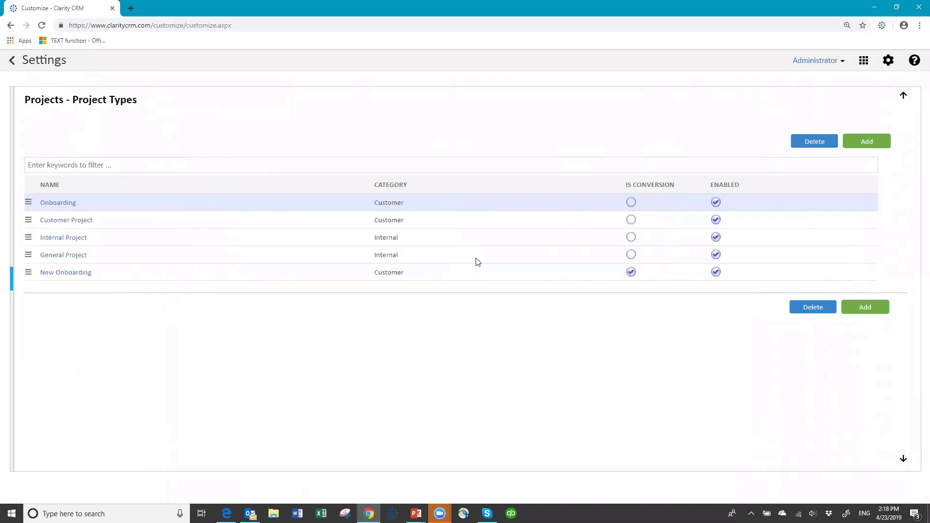
left_click(11, 279)
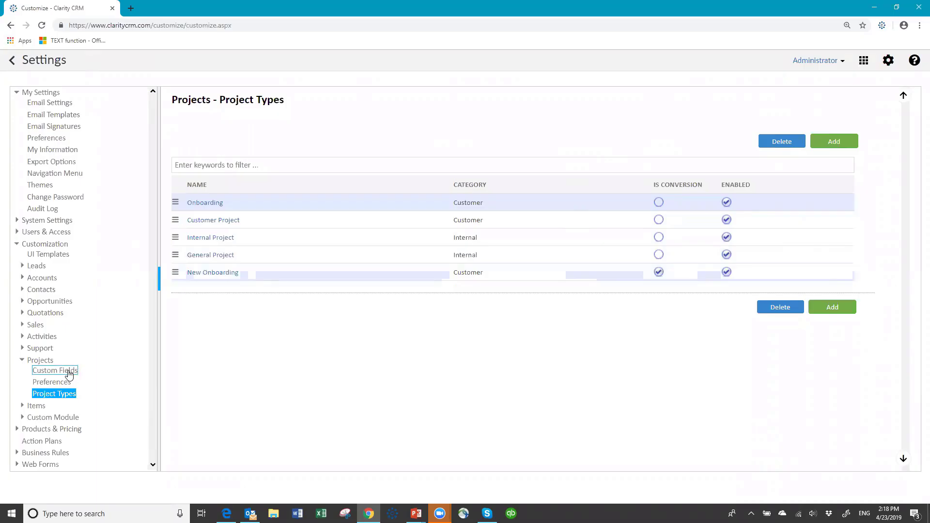
Examine the drop-down values of the Product Level and Territory custom fields for Projects, leaving each without saving
left_click(68, 373)
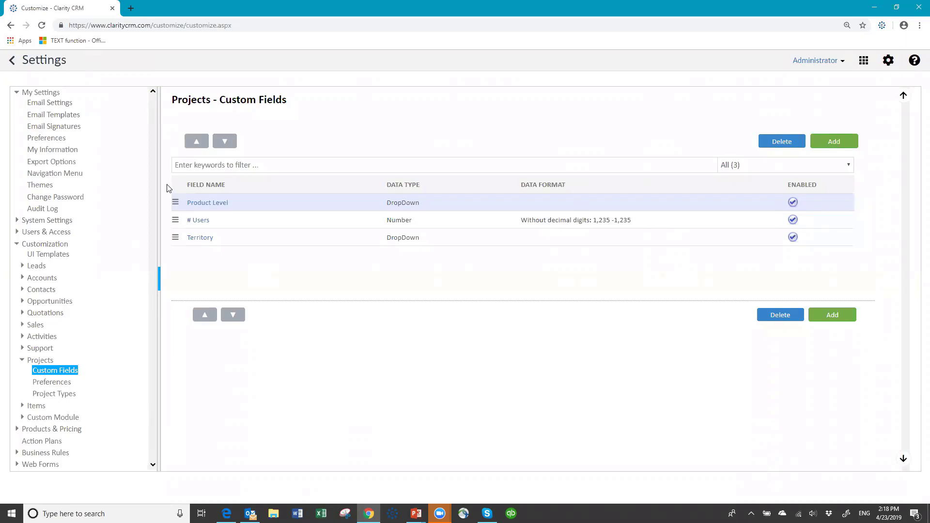
left_click(209, 208)
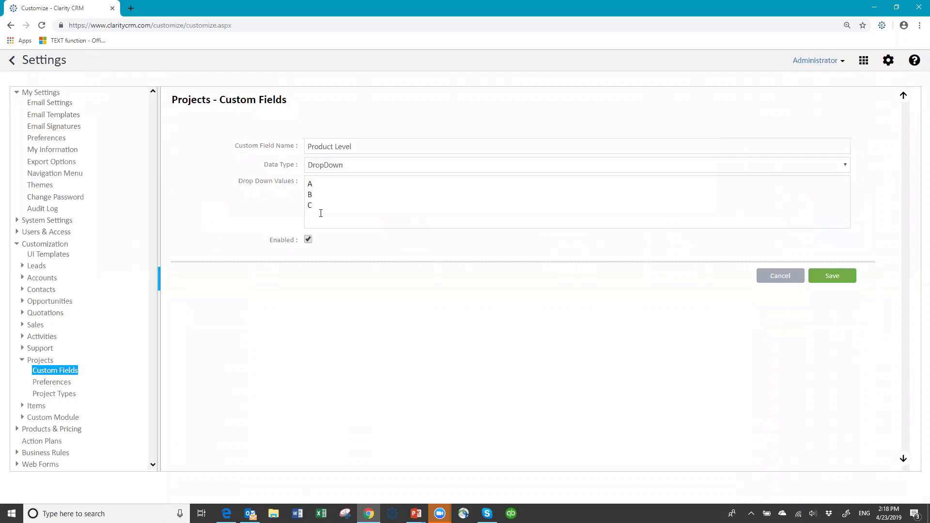
left_click(781, 275)
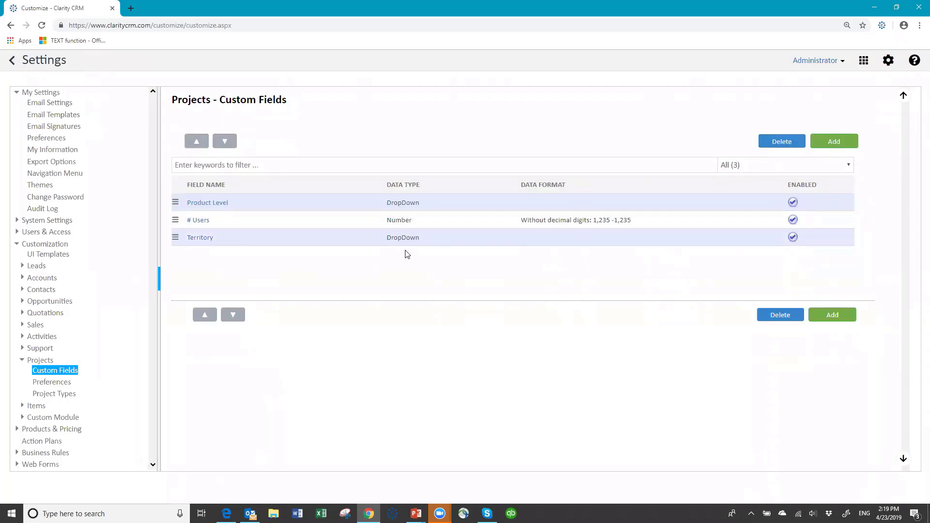
left_click(200, 238)
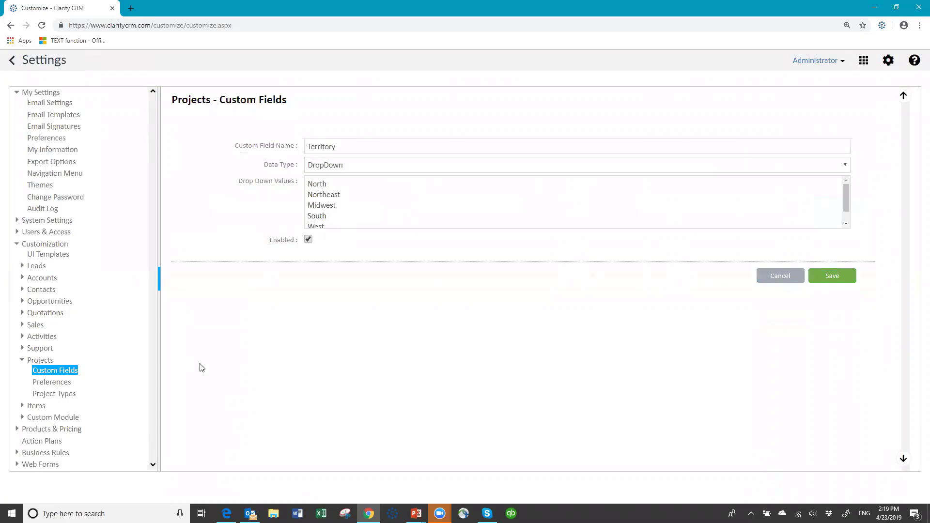
left_click(775, 278)
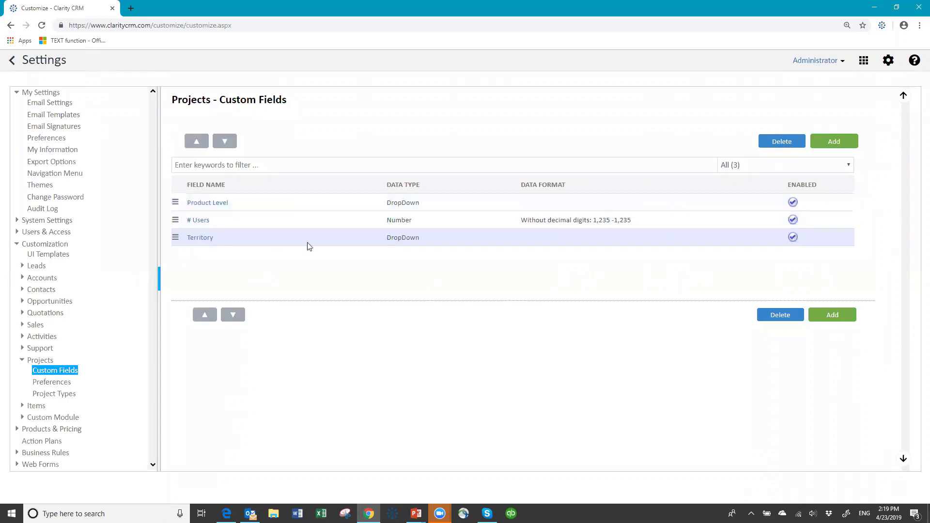
Add a Text custom field named Database name to Projects and save it
left_click(829, 150)
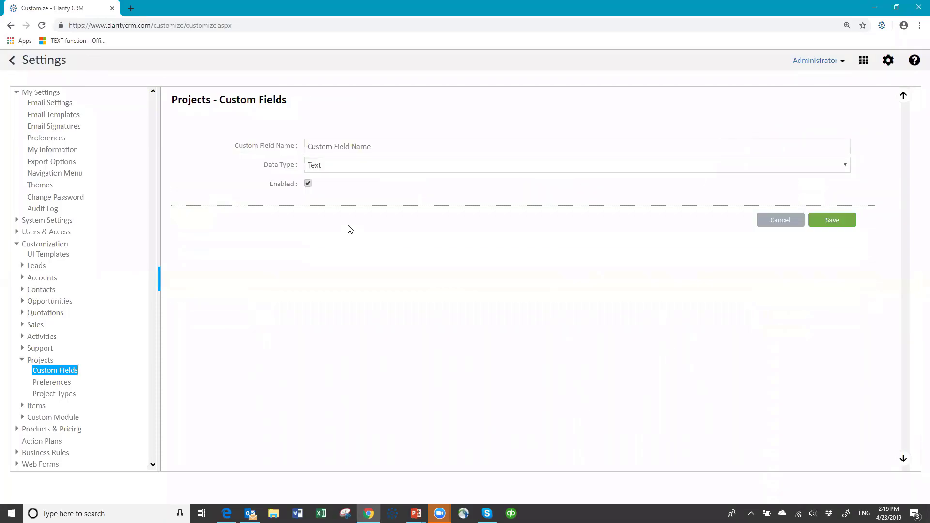
left_click(359, 148)
type("Database name")
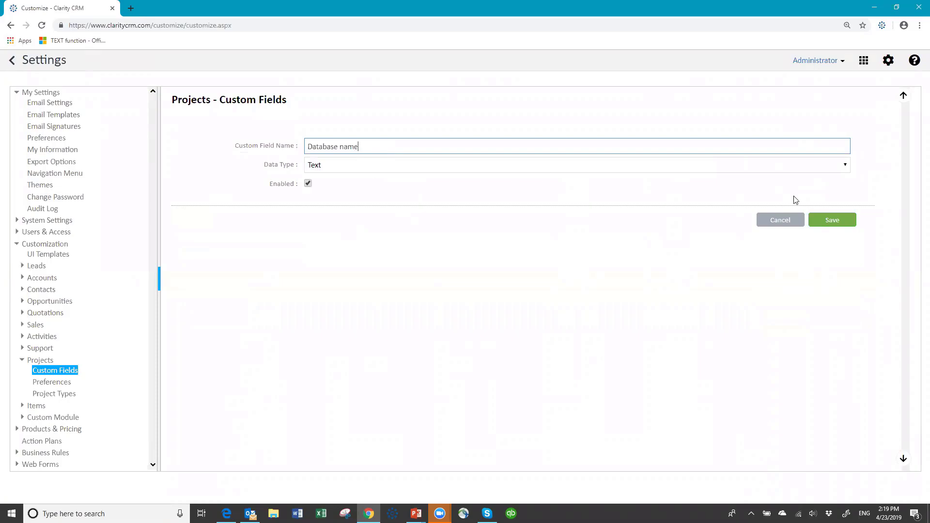
left_click(836, 222)
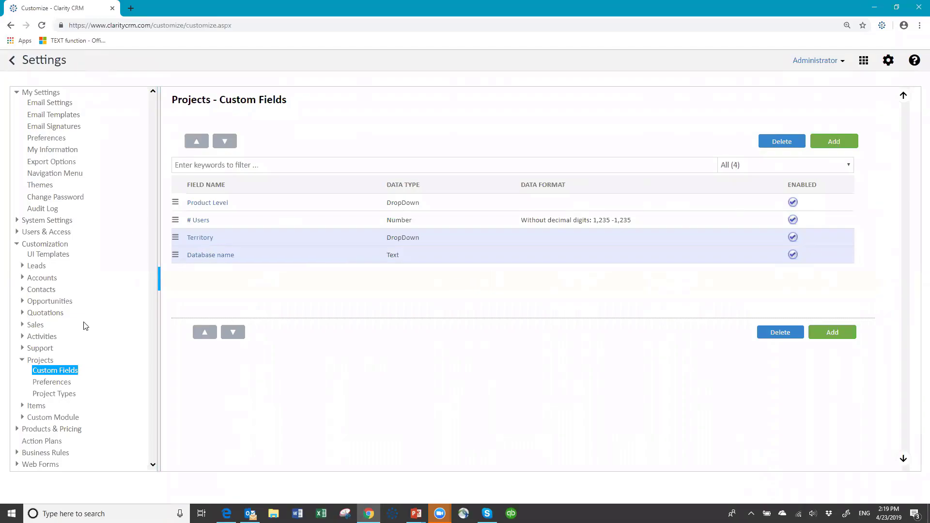
Add the Database name and Territory fields to primary column 2 of the Projects (Customer) UI template for the All profile and save
left_click(43, 258)
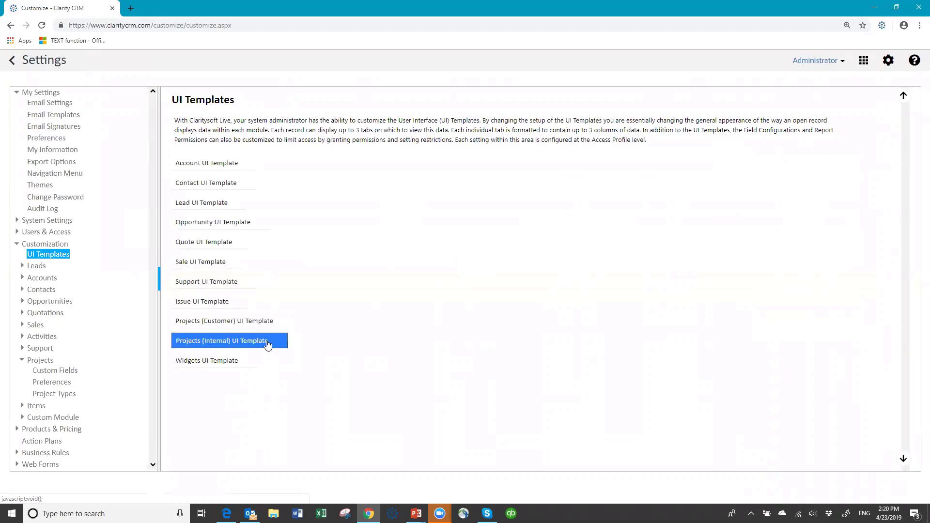
left_click(224, 323)
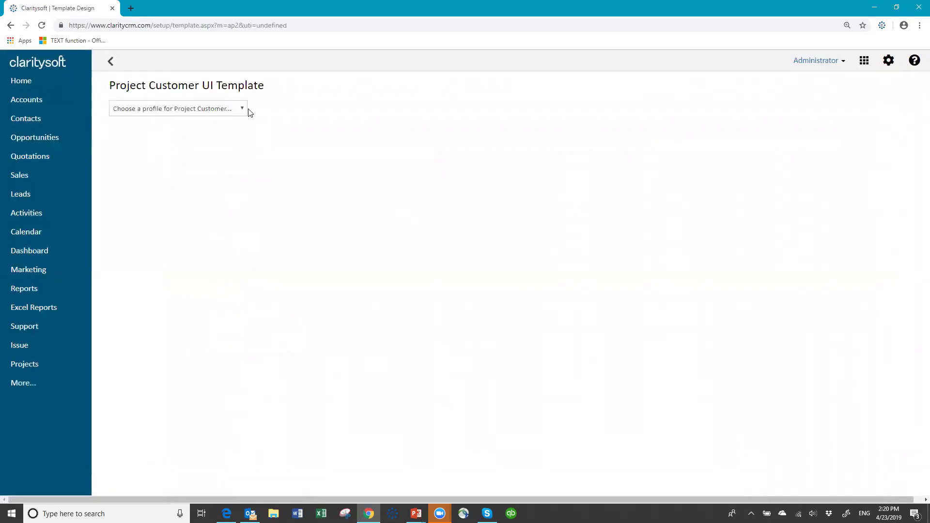
left_click(241, 110)
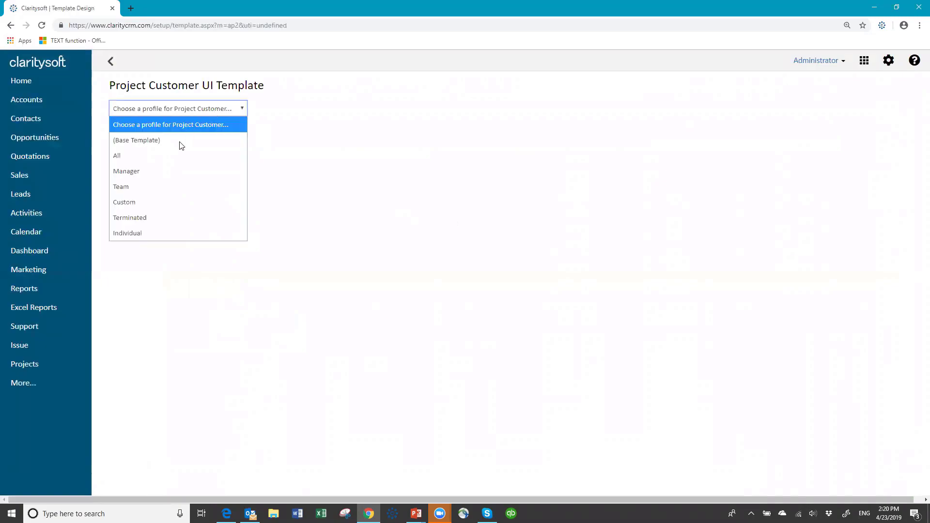
left_click(158, 154)
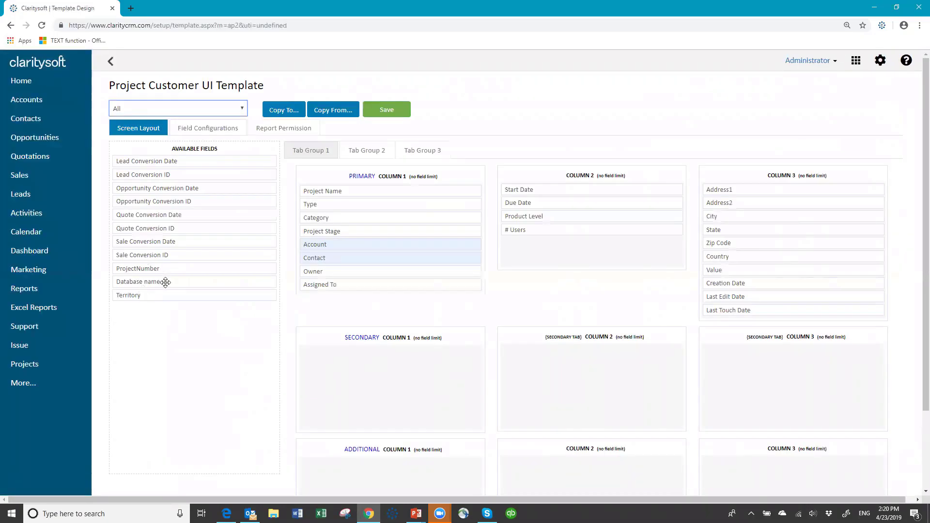
left_click_drag(166, 282, 553, 241)
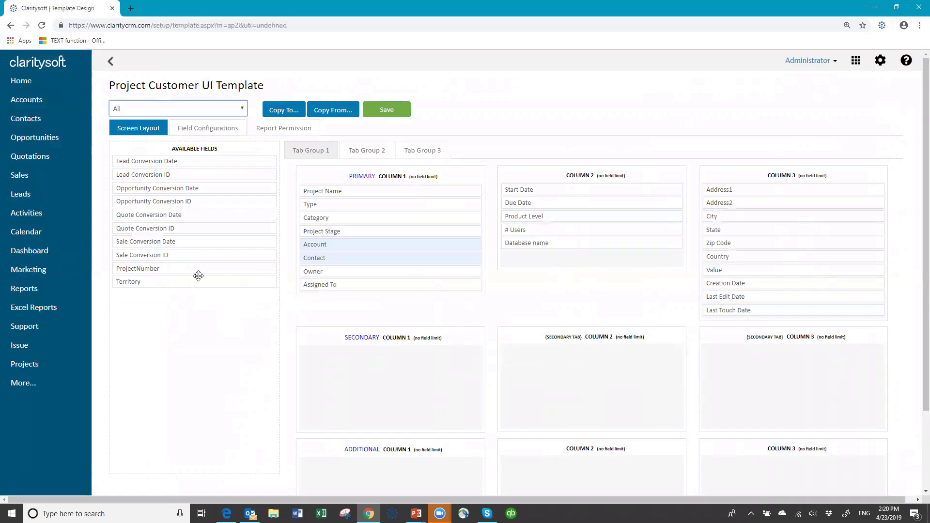
left_click_drag(209, 283, 598, 253)
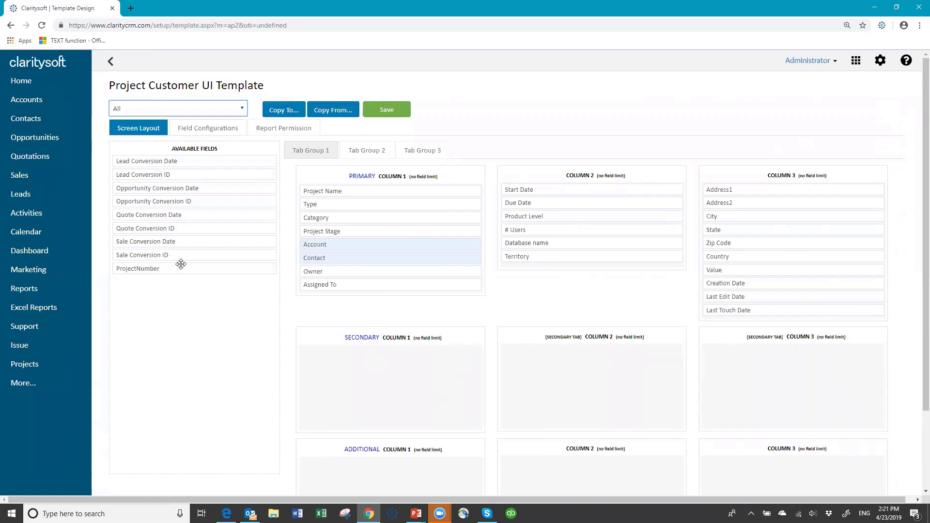
left_click(387, 111)
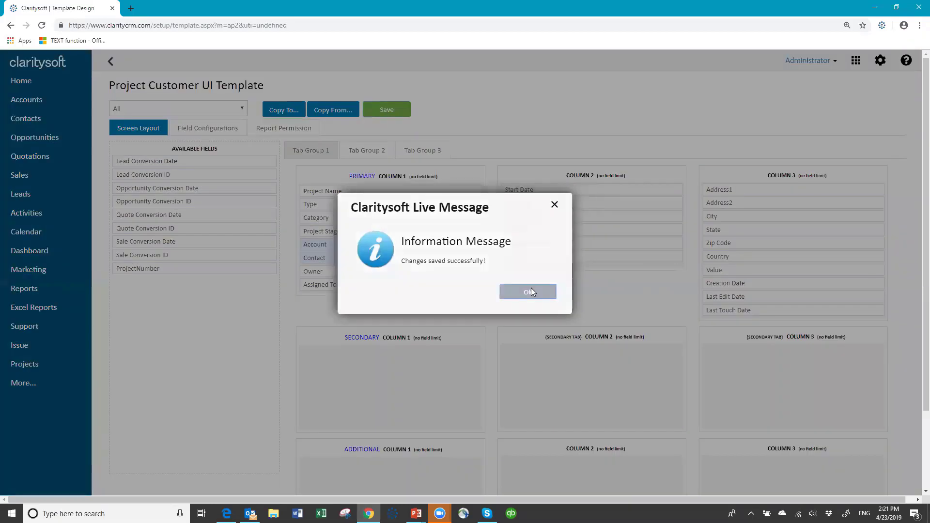
left_click(534, 292)
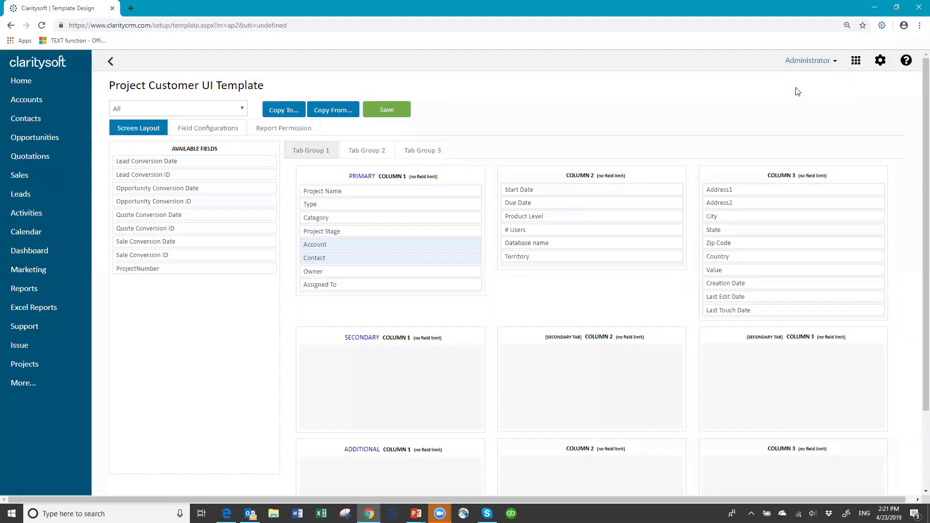
Sign out of the administrator account
left_click(825, 62)
left_click(798, 123)
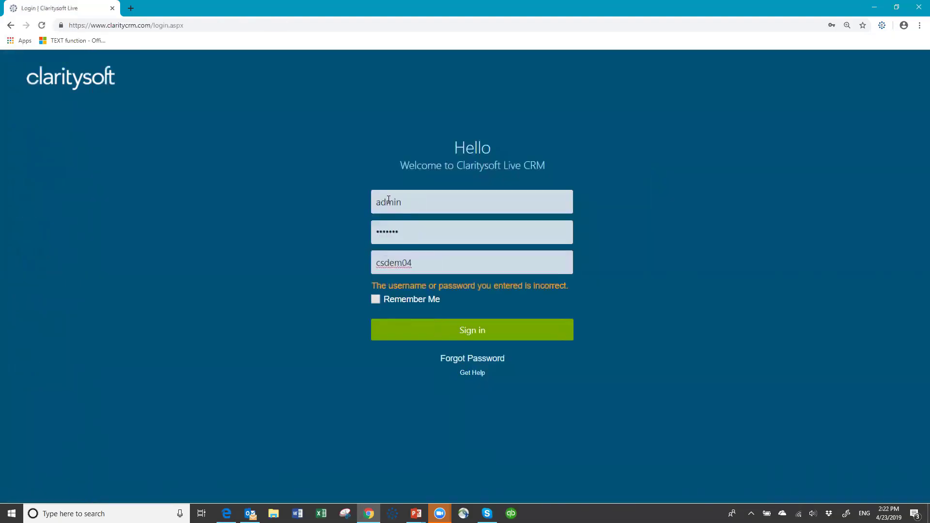
Correct the company database name on the login form and sign back in to the administrator account
key("BackSpace")
type("4")
key("Return")
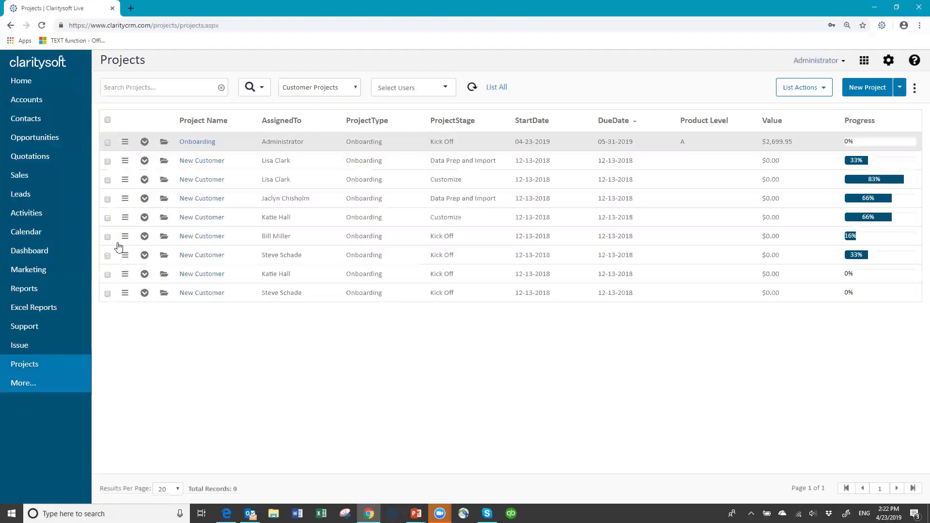
Examine the Database name field and Territory options in the Onboarding project of Customer Projects, then save and close the project
left_click(163, 143)
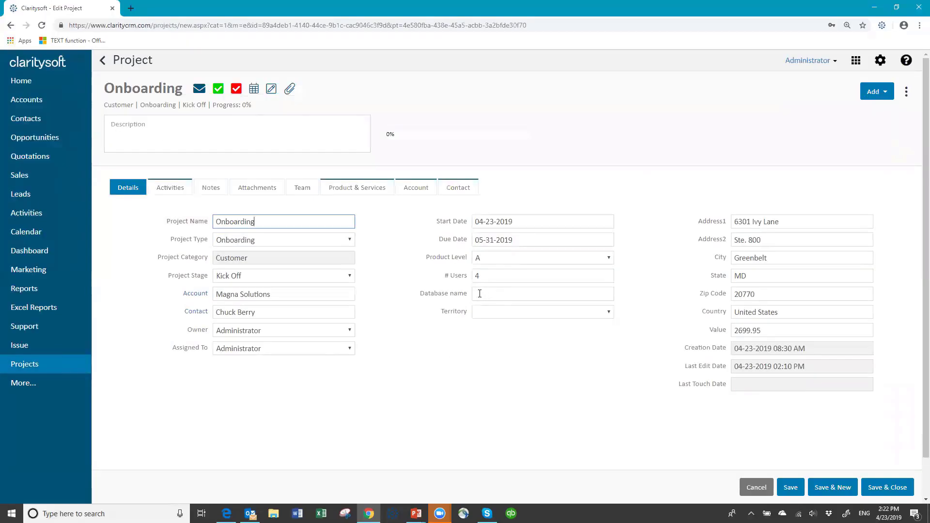
left_click(613, 319)
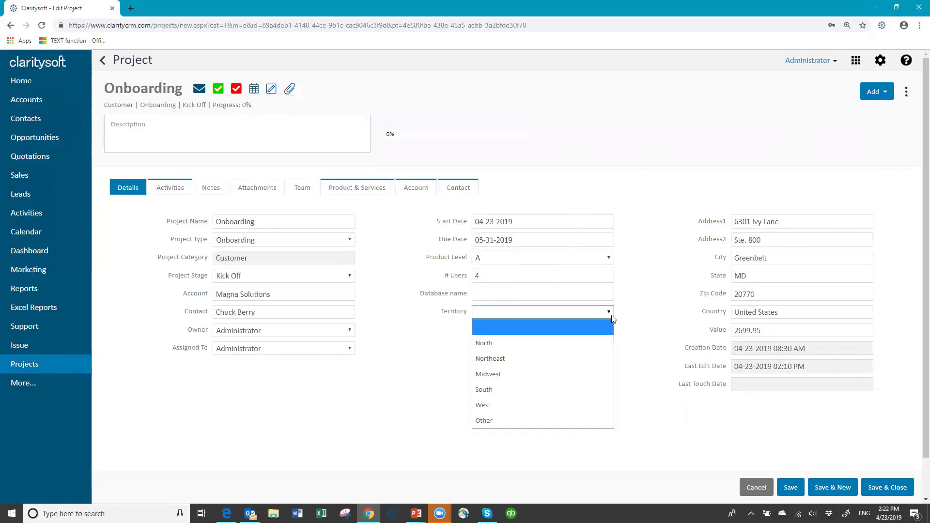
left_click(533, 315)
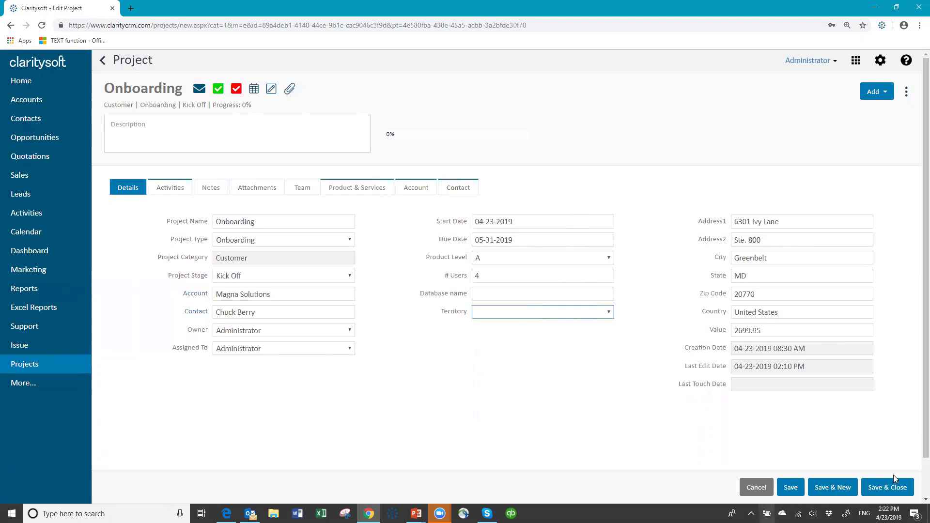
left_click(889, 487)
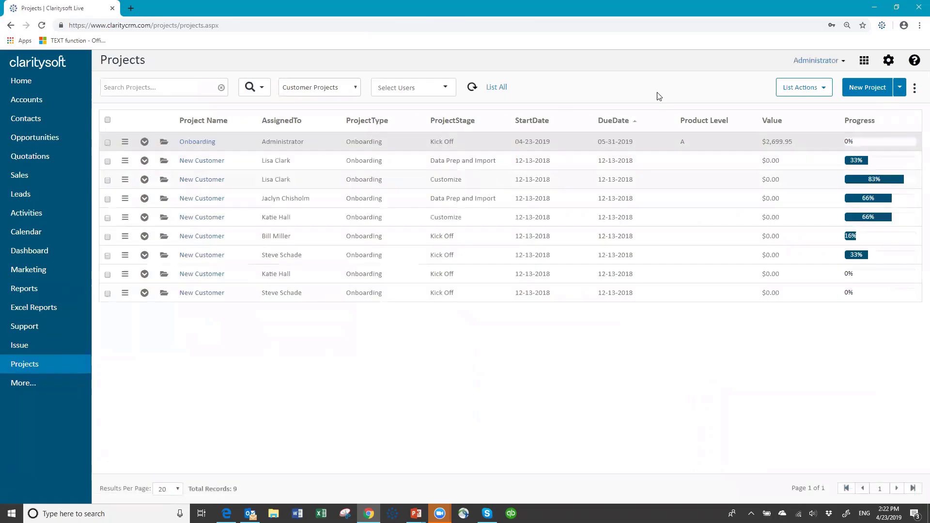
Review the activities of the Onboarding Action Plan in the action plan settings and leave it without saving
left_click(889, 61)
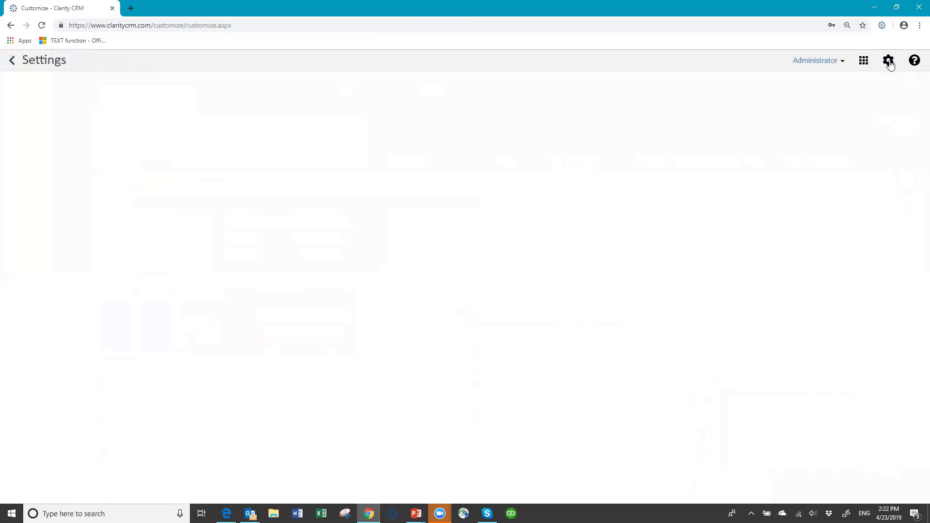
left_click(34, 270)
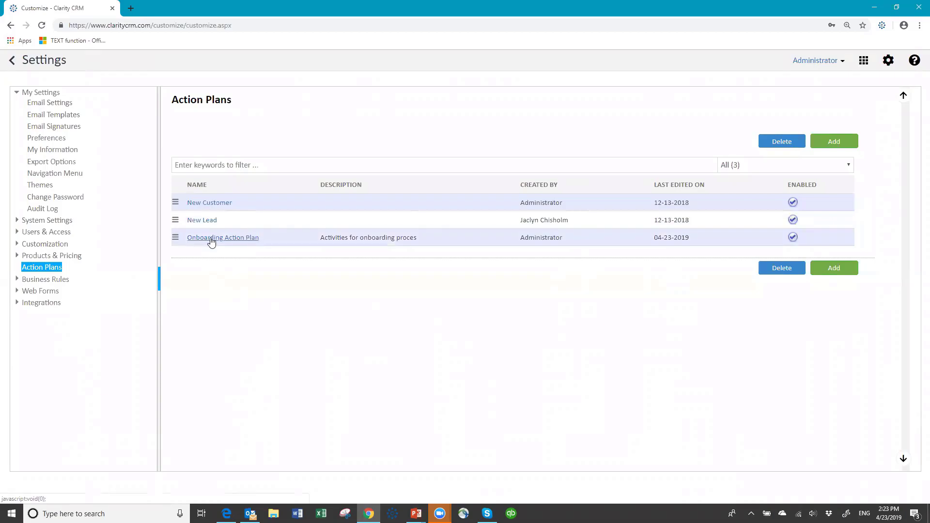
left_click(210, 239)
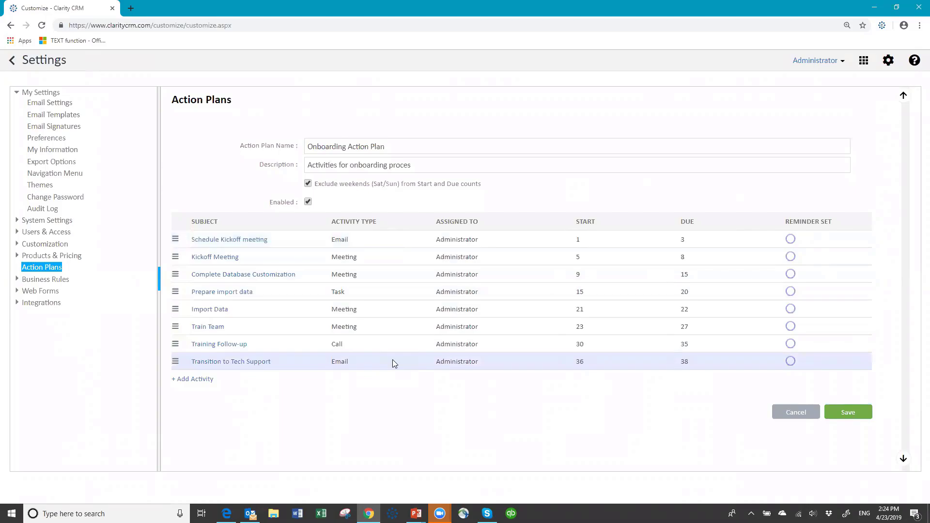
left_click(800, 412)
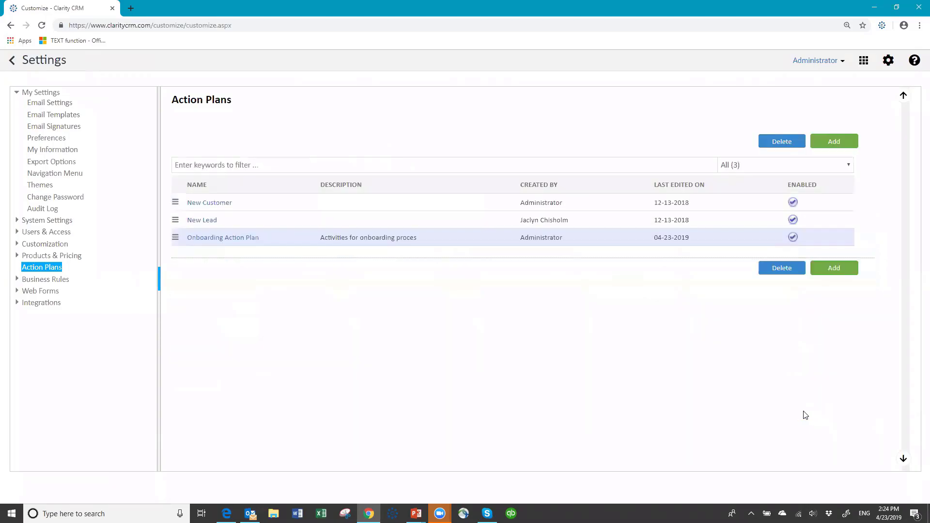
Start an action plan named New Onboarding Plan with description "Activities for onboarding proces", excluding weekends from the start and due counts
left_click(835, 141)
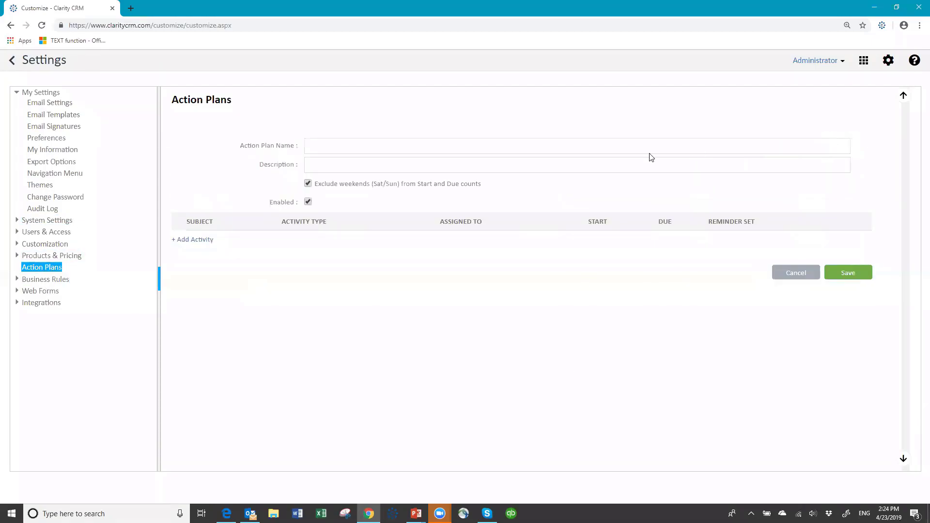
left_click(365, 148)
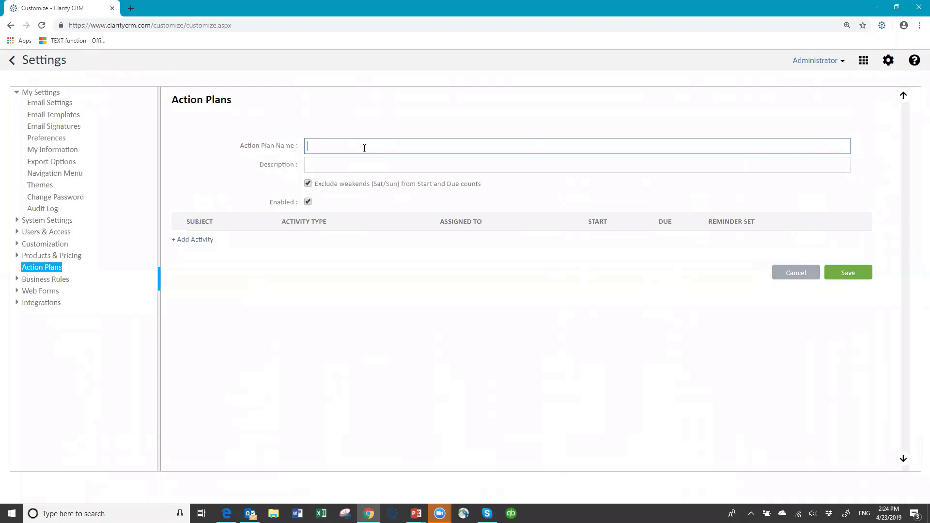
type("New Onboarding Plan")
left_click(343, 166)
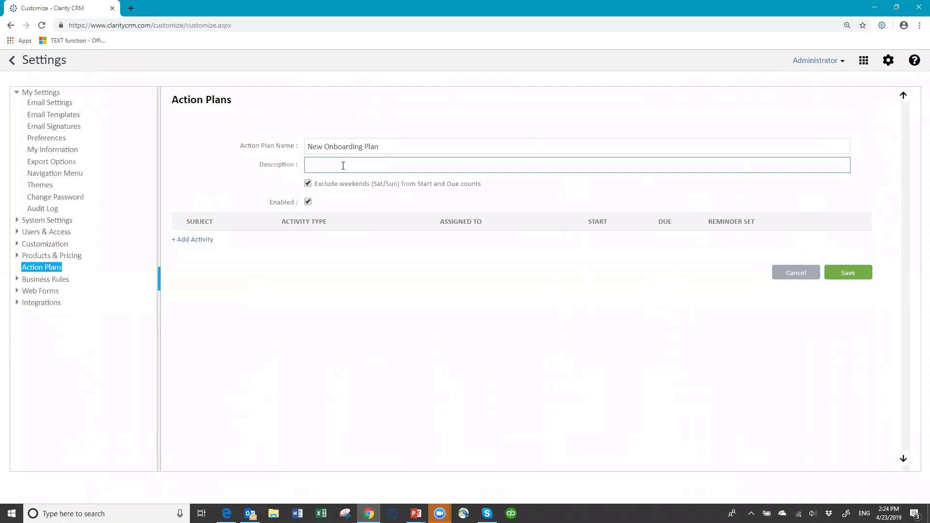
type("Activities for onbaording proces")
key("Left")
key("Left")
key("Left")
key("Left")
key("Left")
key("Left")
key("Left")
key("Left")
key("Left")
key("BackSpace")
key("BackSpace")
type("oa")
left_click(308, 183)
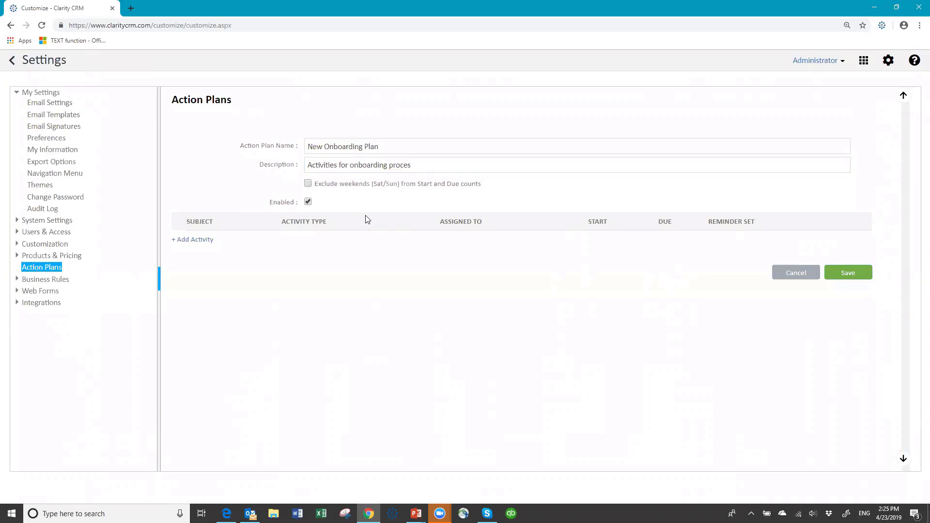
left_click(308, 185)
Add a plan activity titled Schedule Initial meeting as a medium-priority Call assigned to (Record Owner), due 2 days after the activity start date
left_click(191, 243)
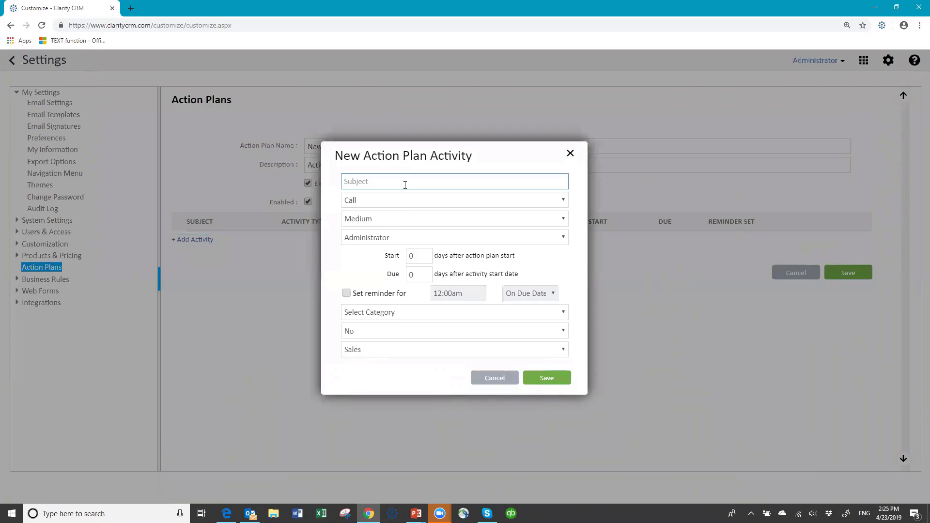
type("Schedule Initial meeting")
left_click(565, 201)
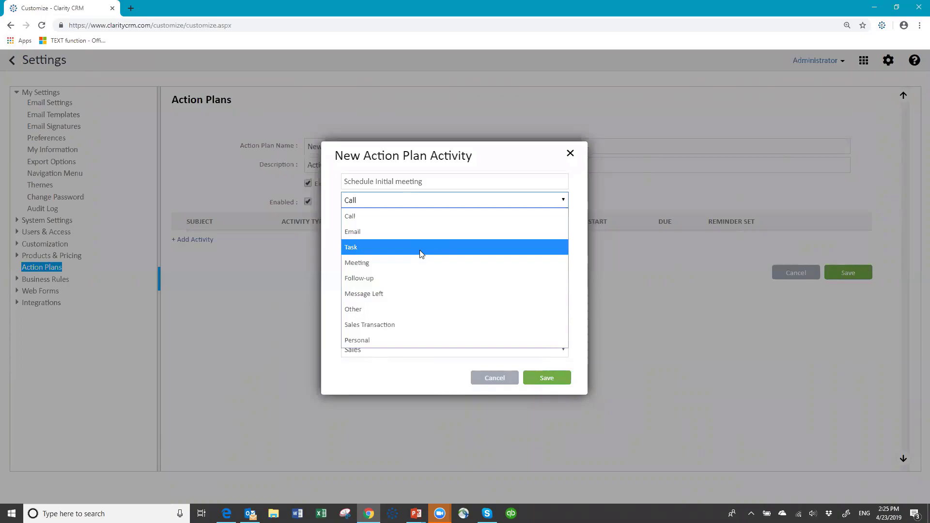
left_click(407, 217)
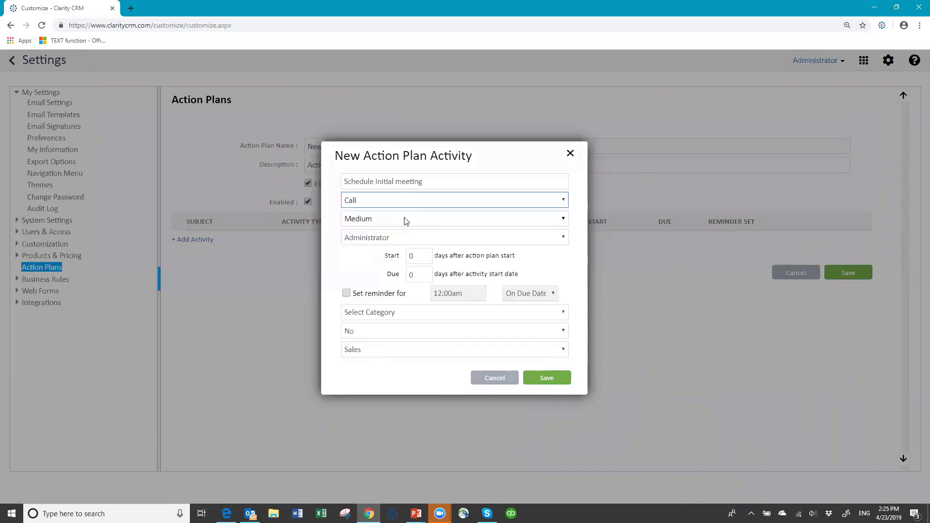
left_click(562, 221)
left_click(560, 218)
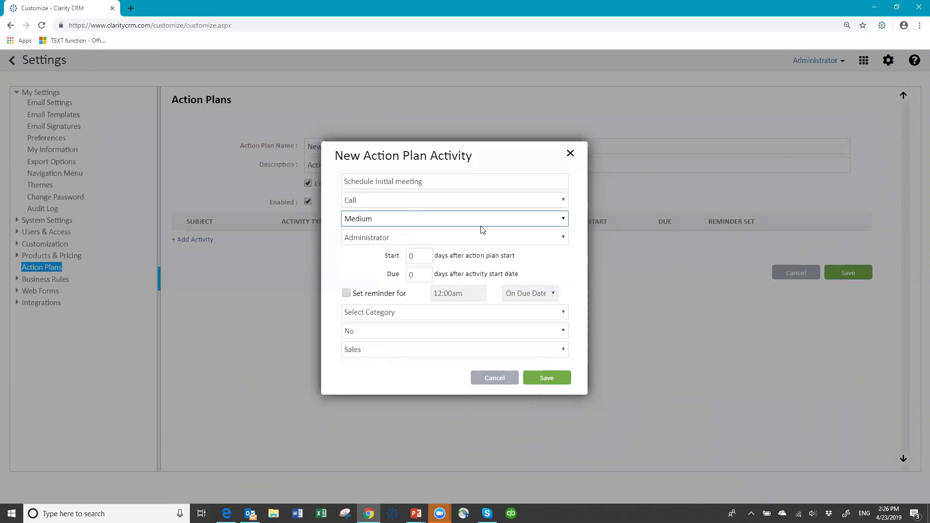
left_click(564, 239)
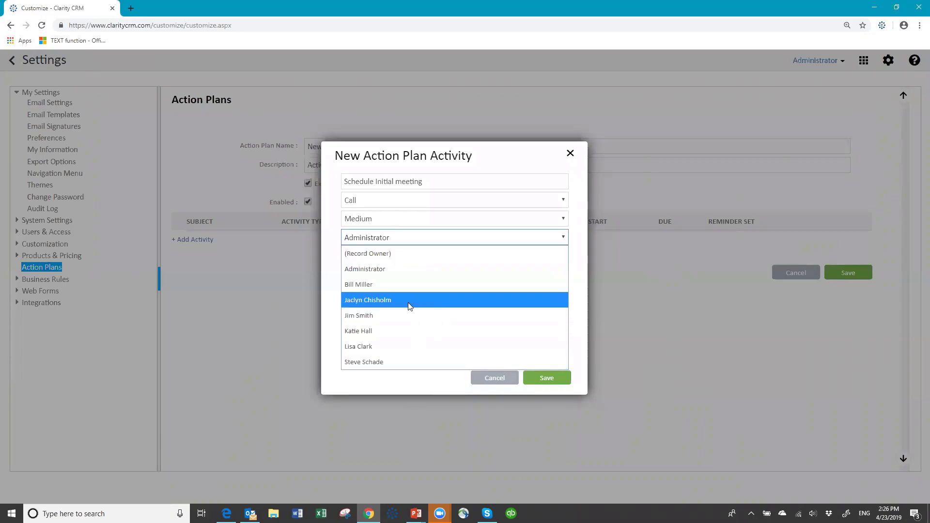
left_click(415, 254)
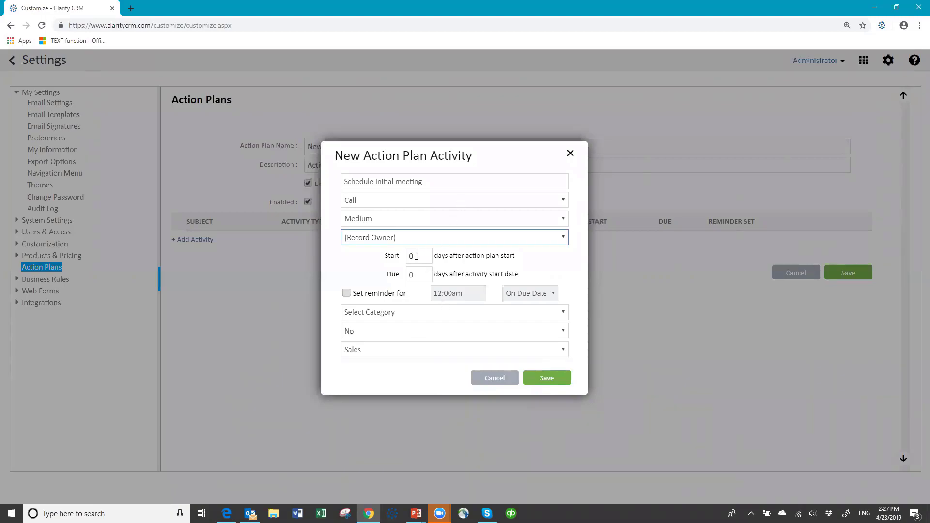
left_click(417, 273)
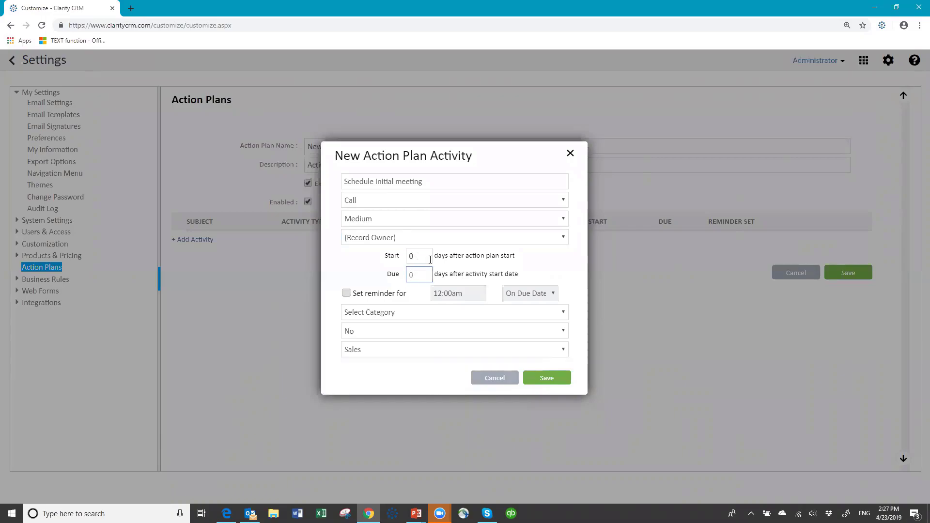
type("2")
left_click(346, 294)
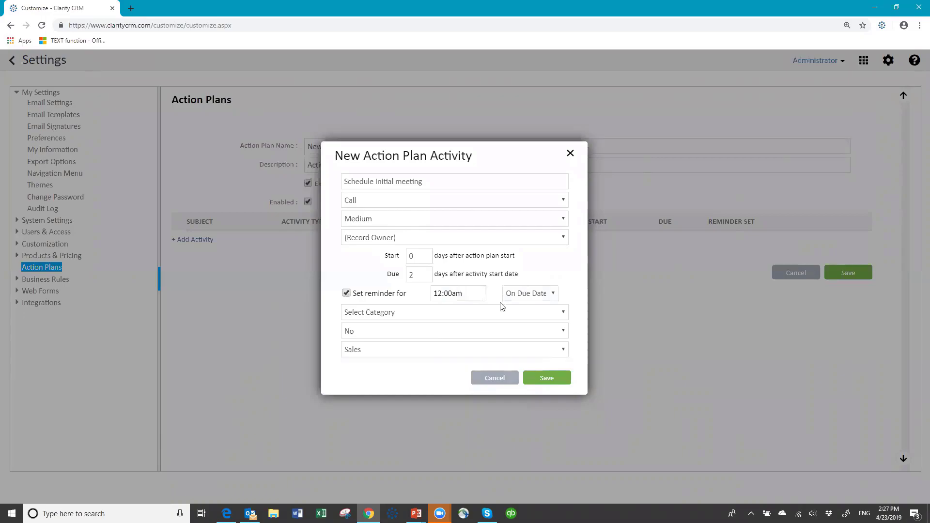
left_click(551, 300)
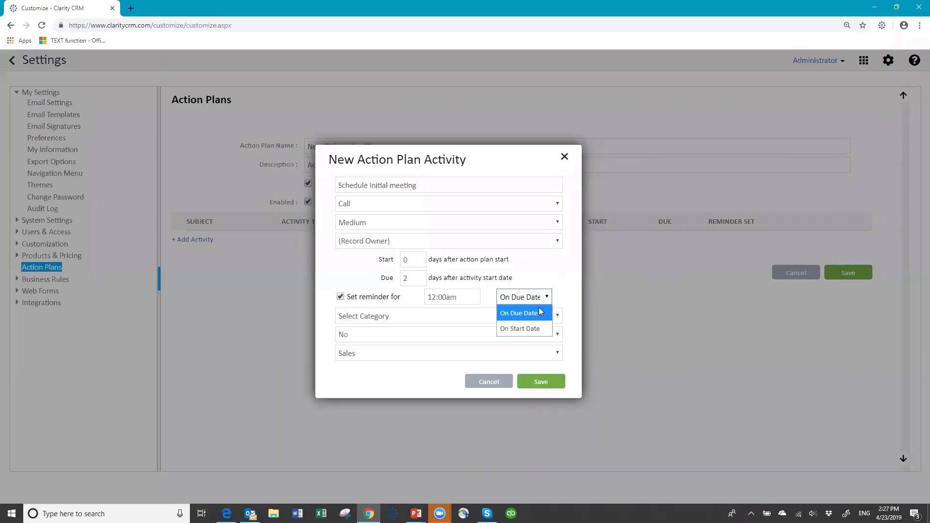
left_click(526, 329)
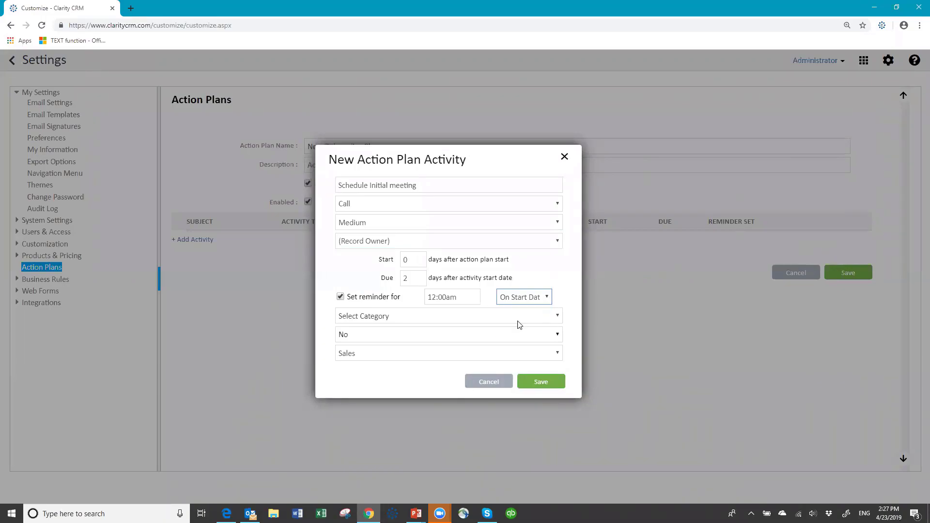
left_click(341, 297)
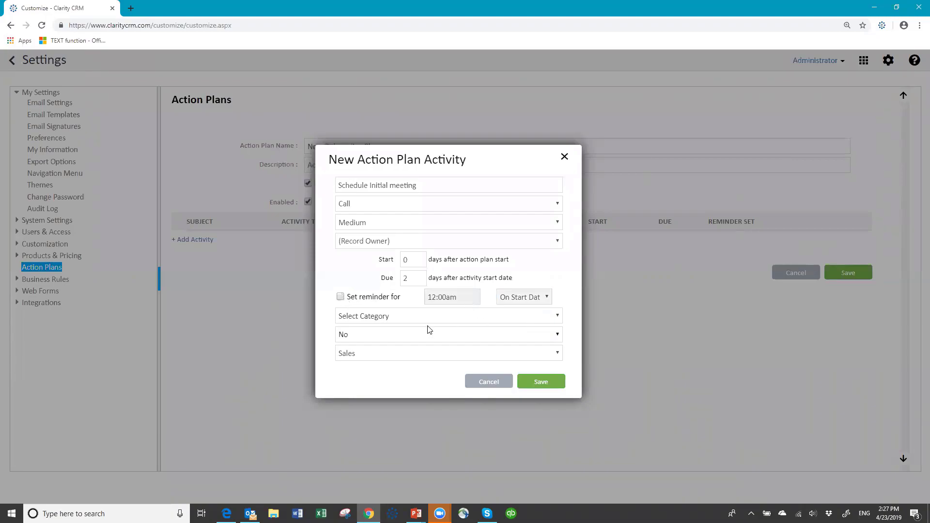
Put the Schedule Initial meeting activity in the Customer Related category, replace Sales with Implementation, and save the activity
left_click(558, 317)
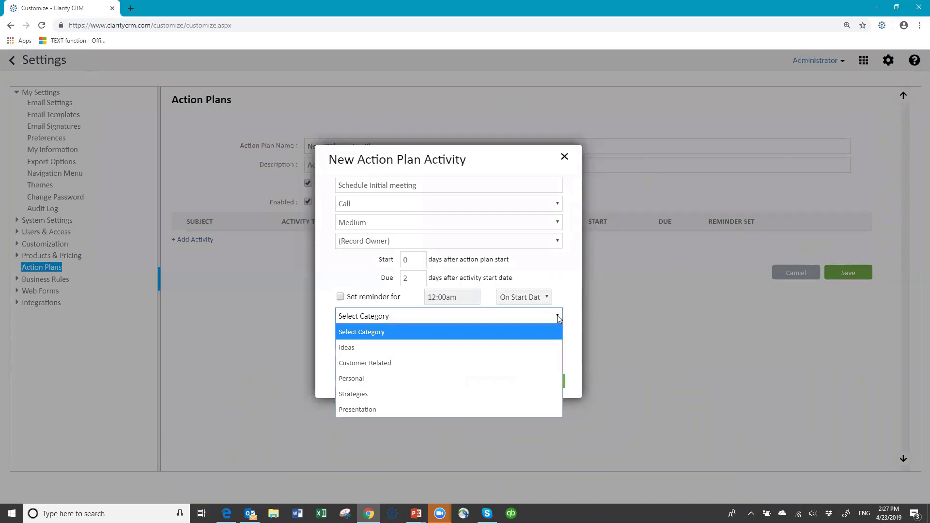
left_click(434, 364)
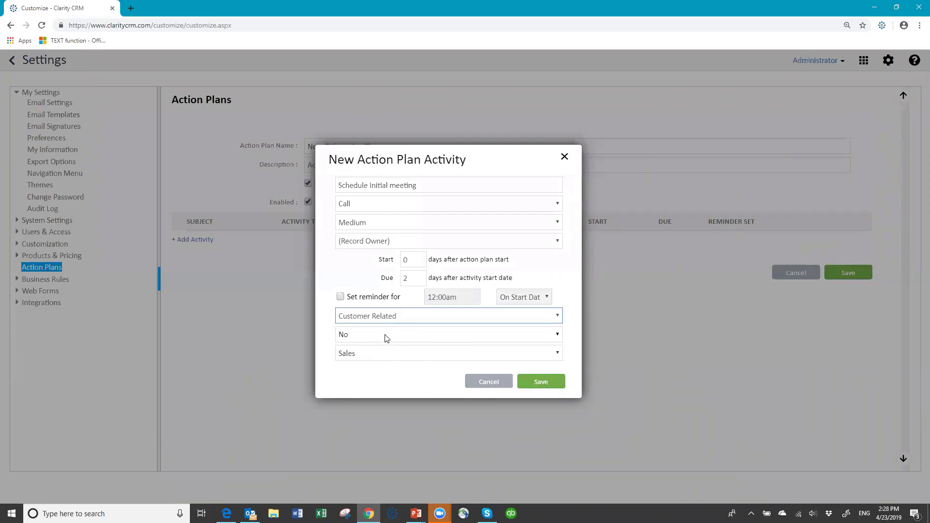
left_click(559, 335)
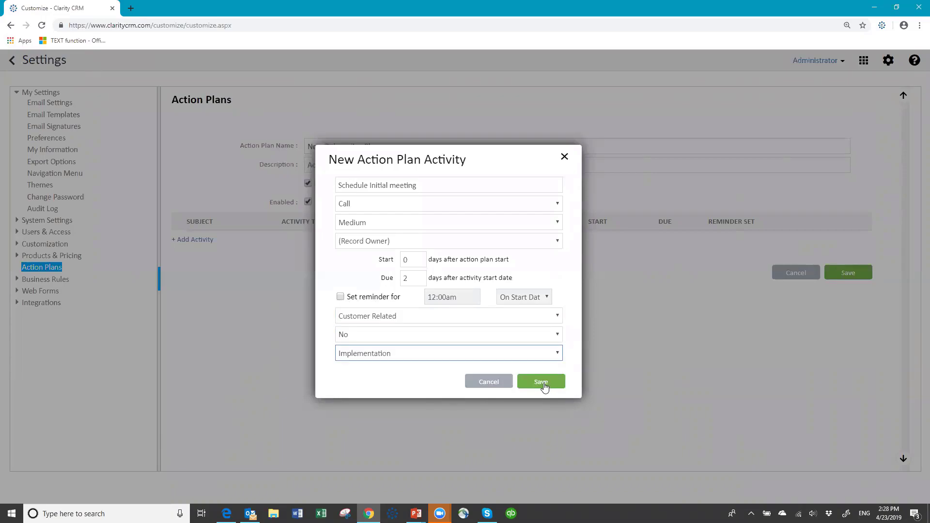
left_click(544, 384)
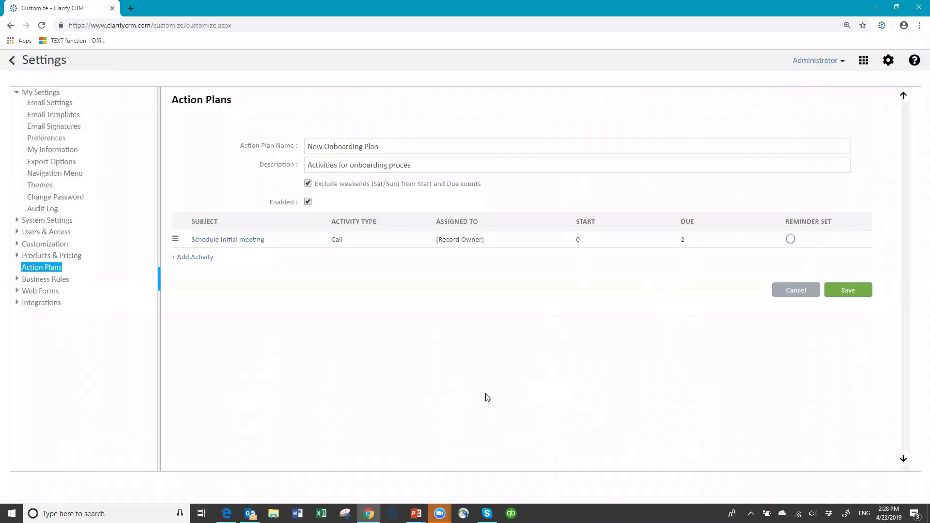
Add a Meeting activity titled Initial Meeting to the plan, starting 4 days after plan start and due 7 days after its start date
left_click(187, 260)
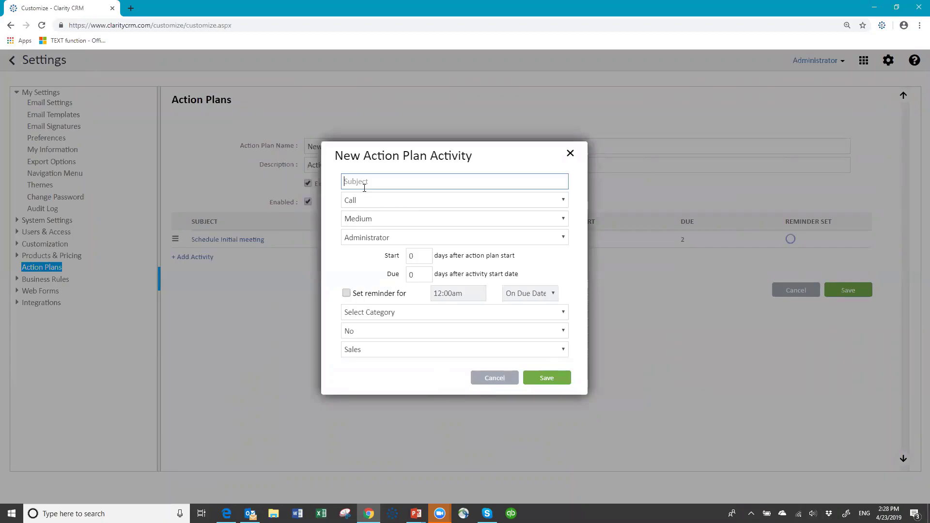
type("Initial Meeting")
left_click(390, 202)
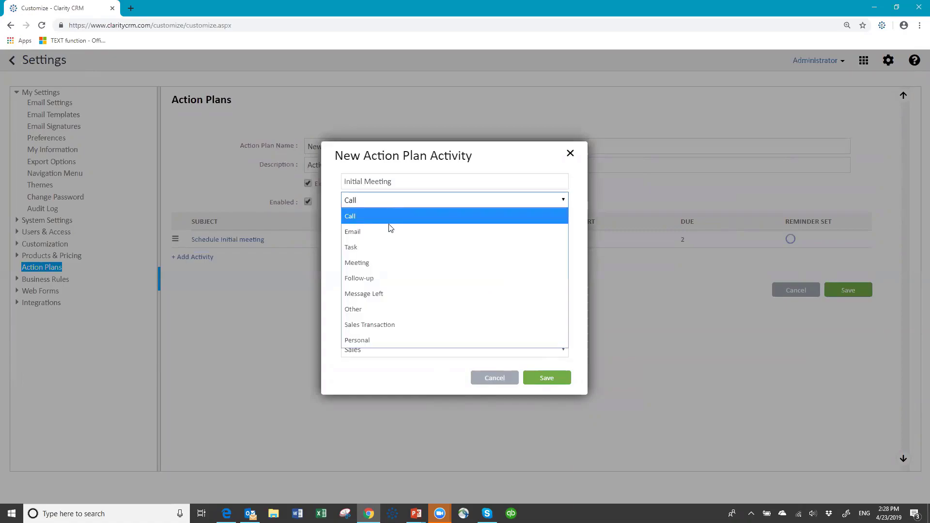
left_click(378, 264)
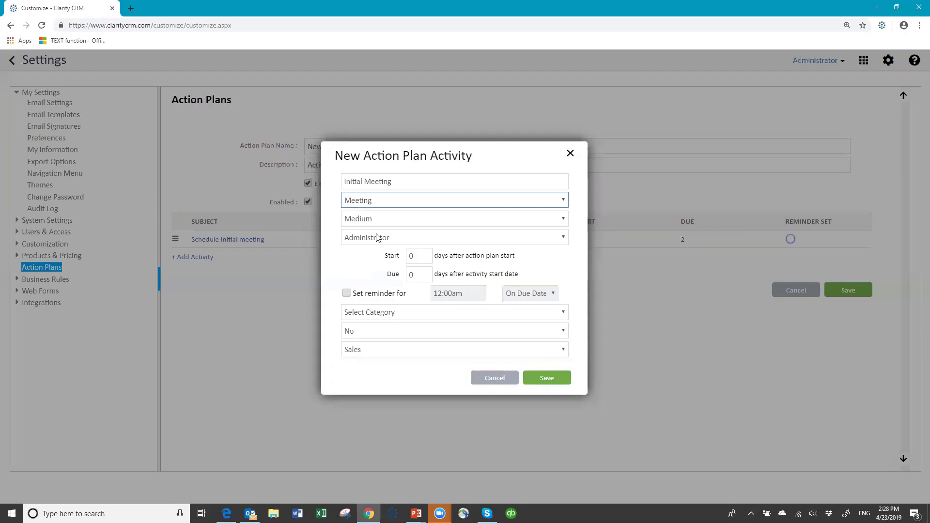
left_click(412, 255)
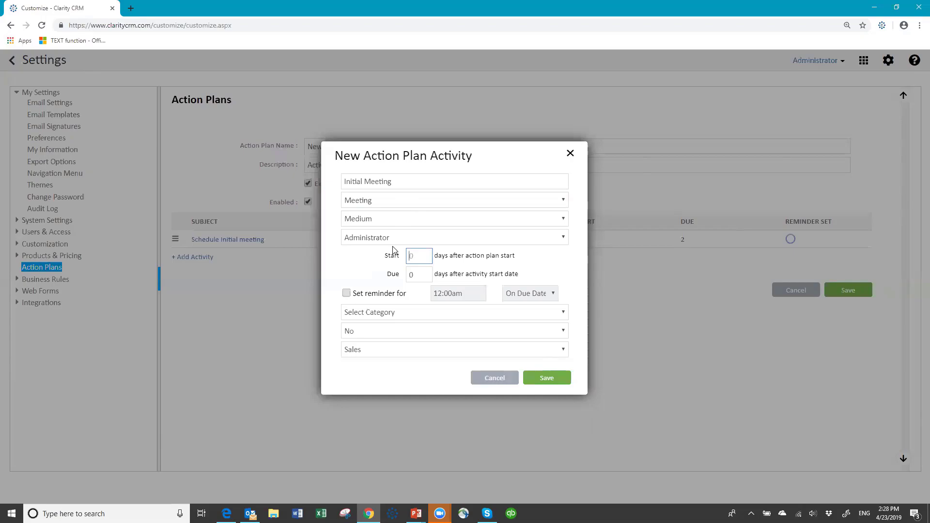
type("4")
key("Tab")
type("7")
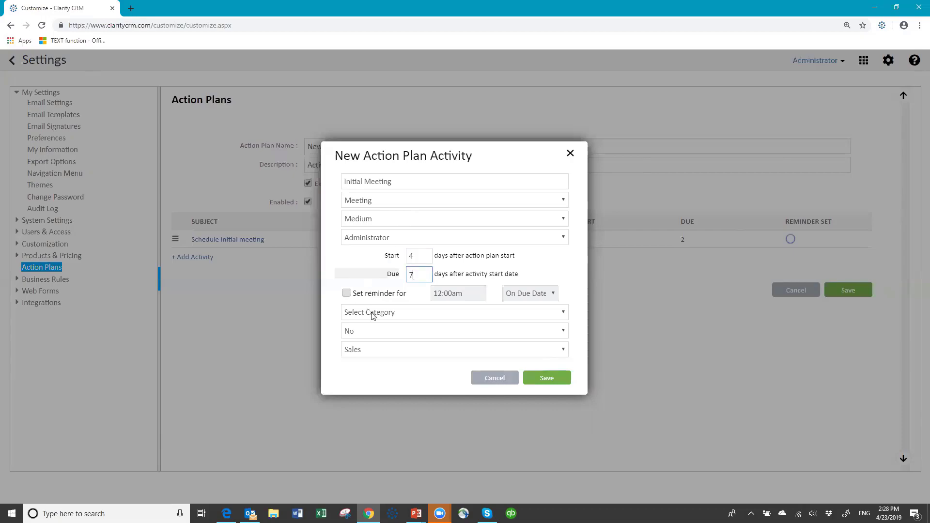
Put the Initial Meeting activity in the Customer Related category, save it, and save the New Onboarding Plan action plan
left_click(557, 313)
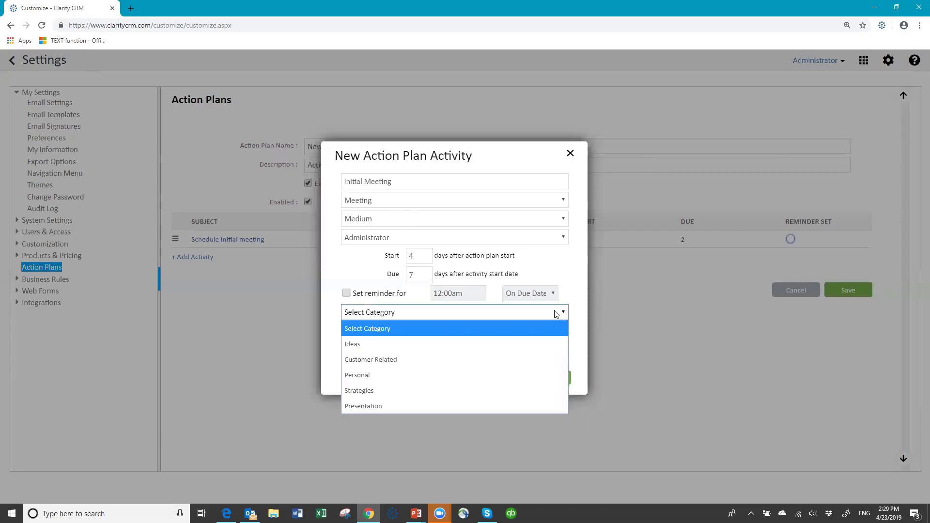
left_click(435, 361)
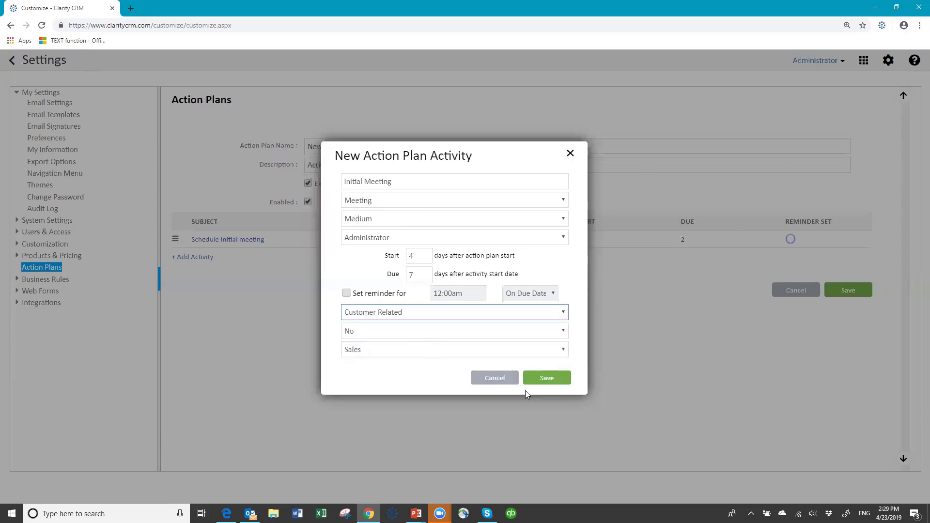
left_click(545, 380)
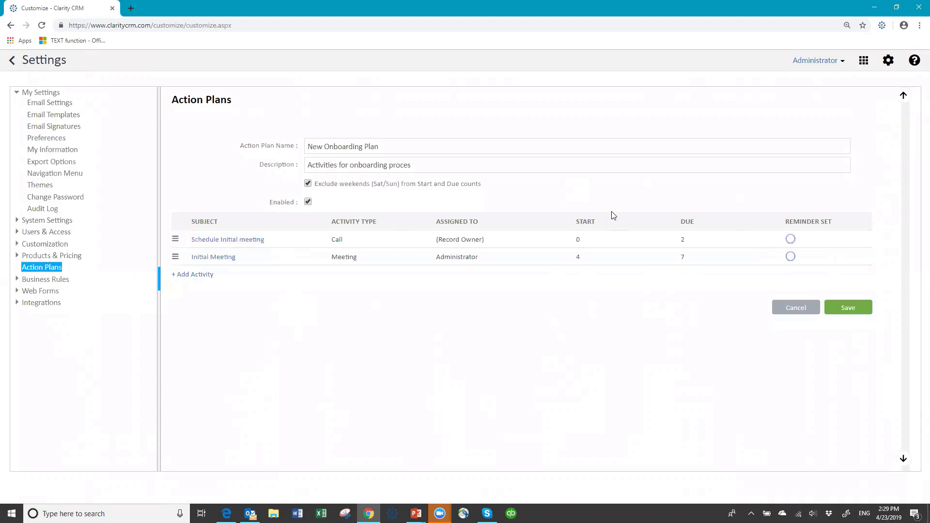
left_click(849, 309)
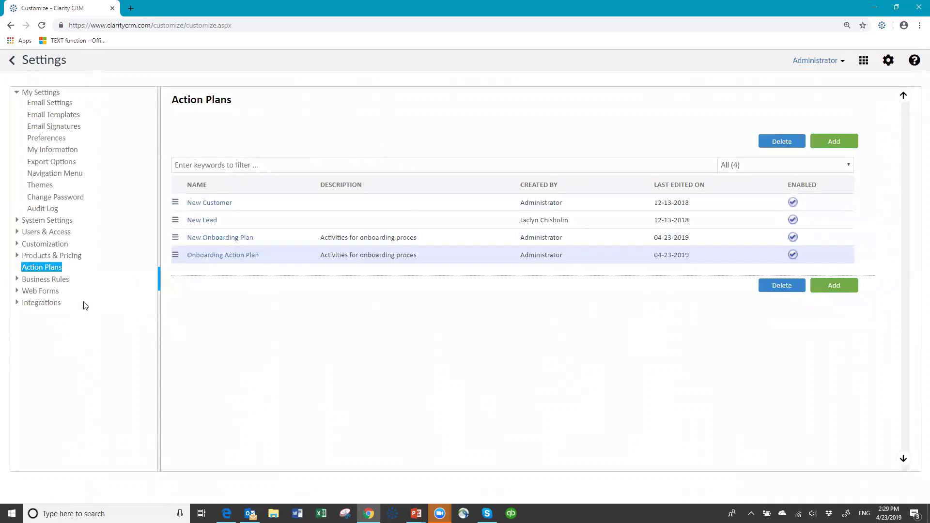
Set the New Onboarding project type to automatically start the Onboarding Action Plan, and save the project type
left_click(18, 244)
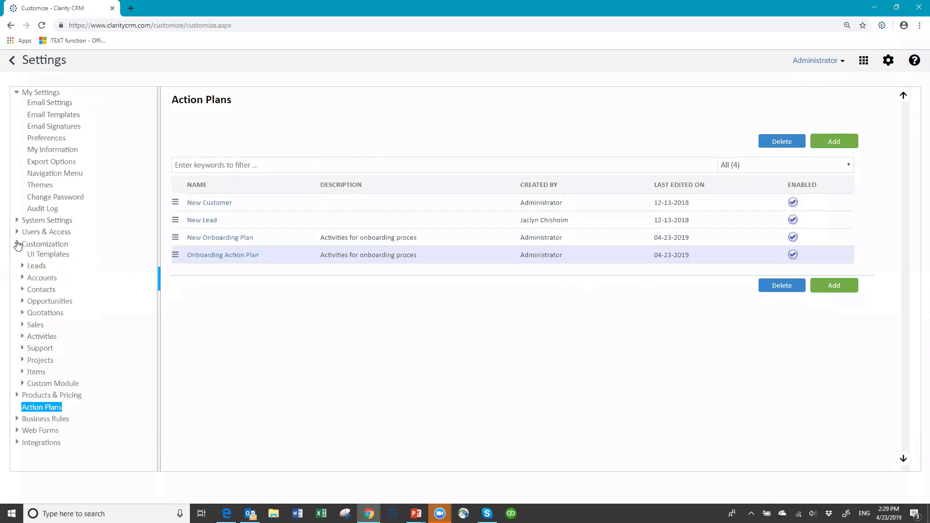
left_click(41, 363)
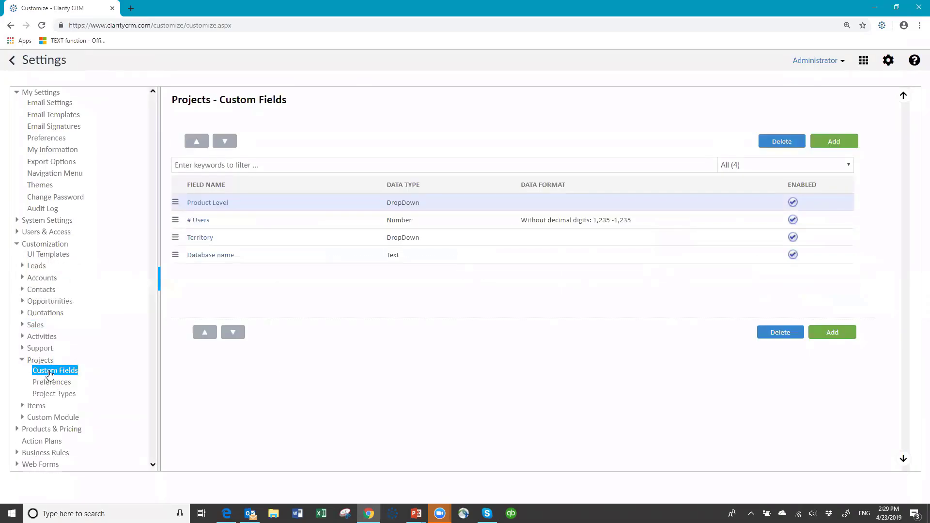
left_click(62, 398)
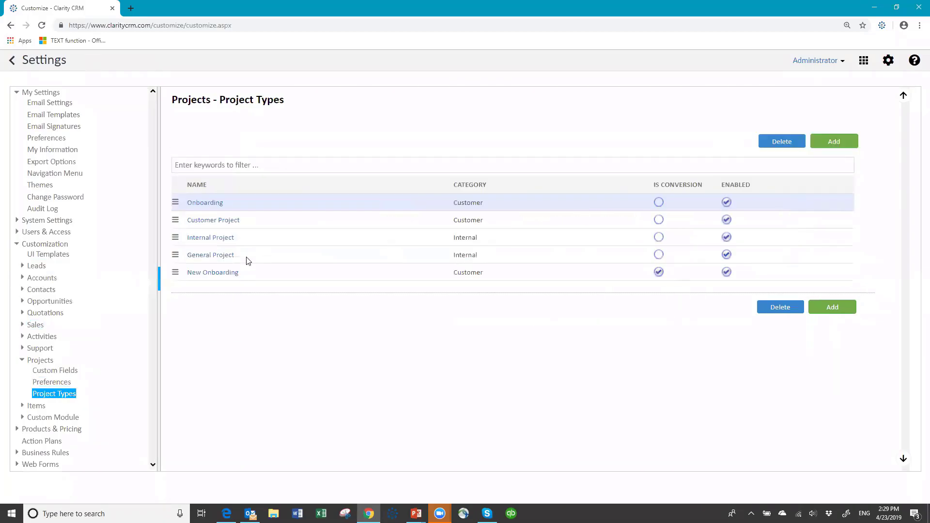
left_click(222, 275)
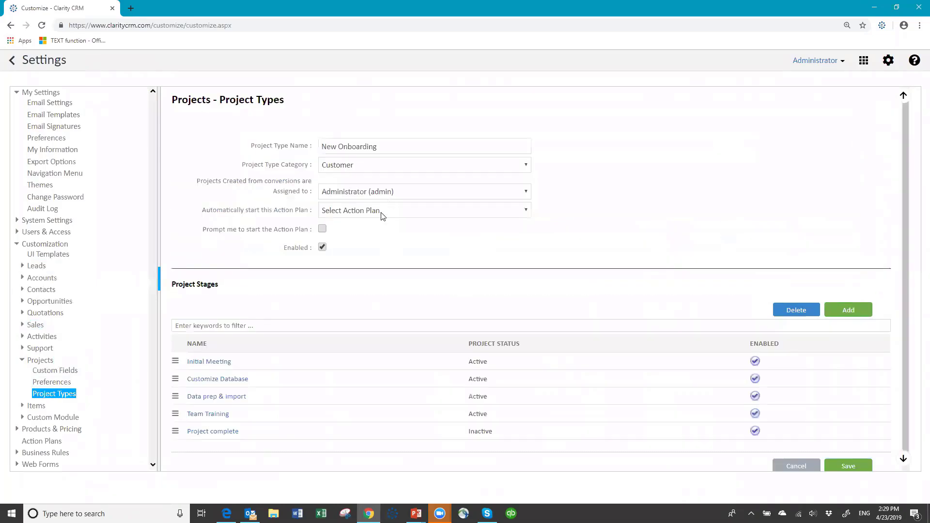
left_click(528, 211)
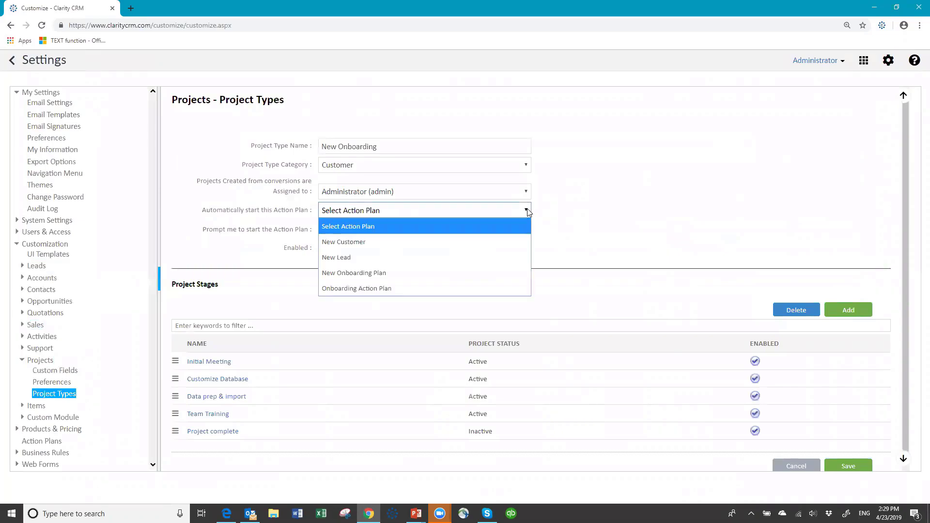
left_click(382, 290)
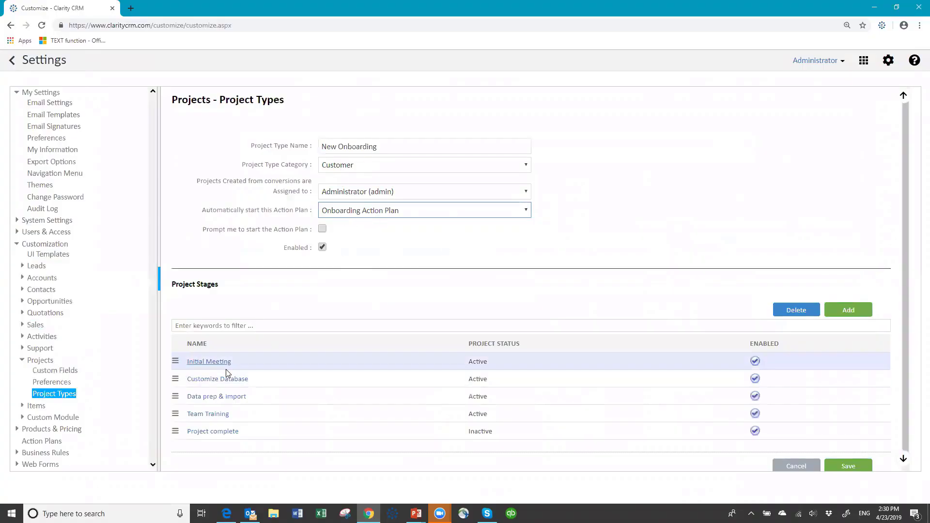
left_click(854, 469)
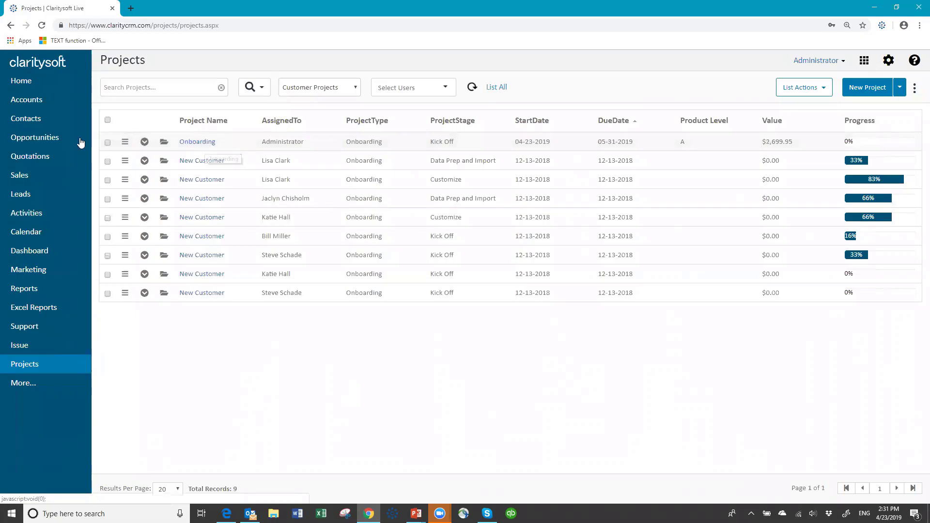
Sort the opportunities by creation date, open the 3 users with Onboarding opportunity, and set its sales stage to Won
left_click(42, 140)
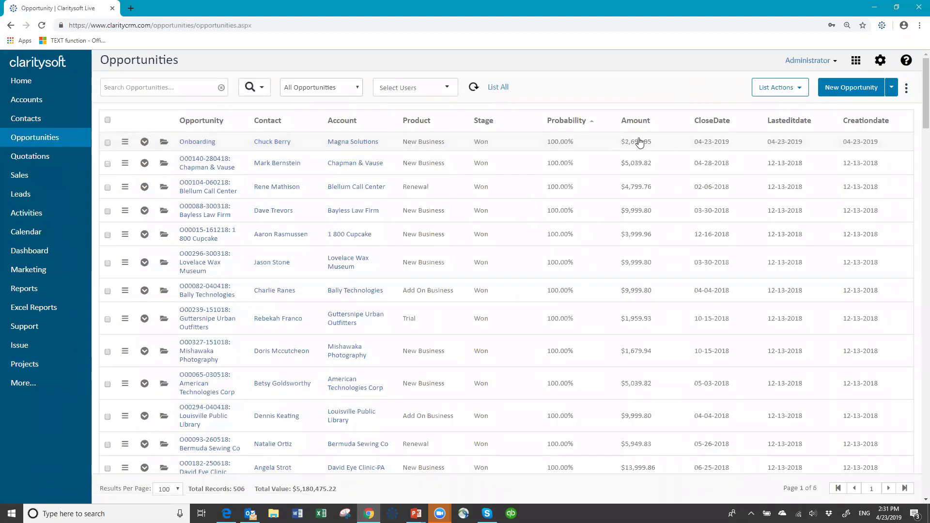
left_click(875, 125)
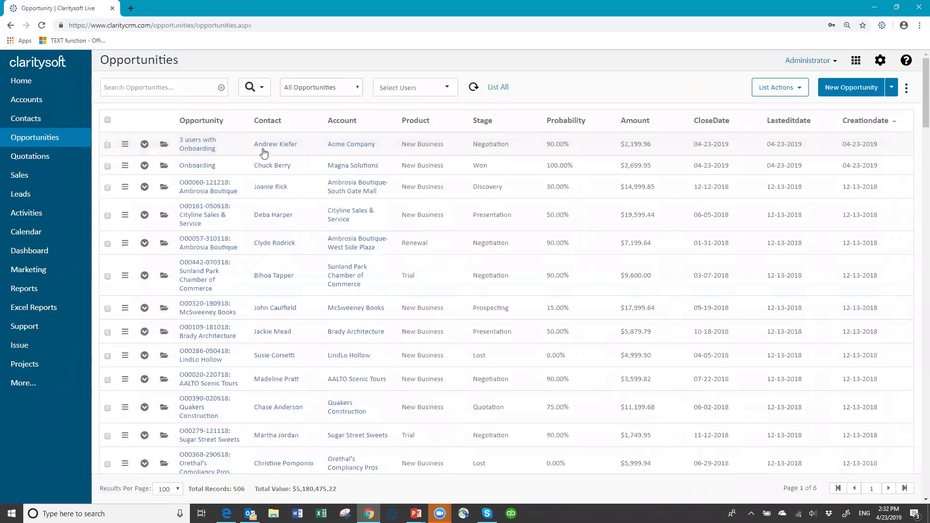
left_click(164, 146)
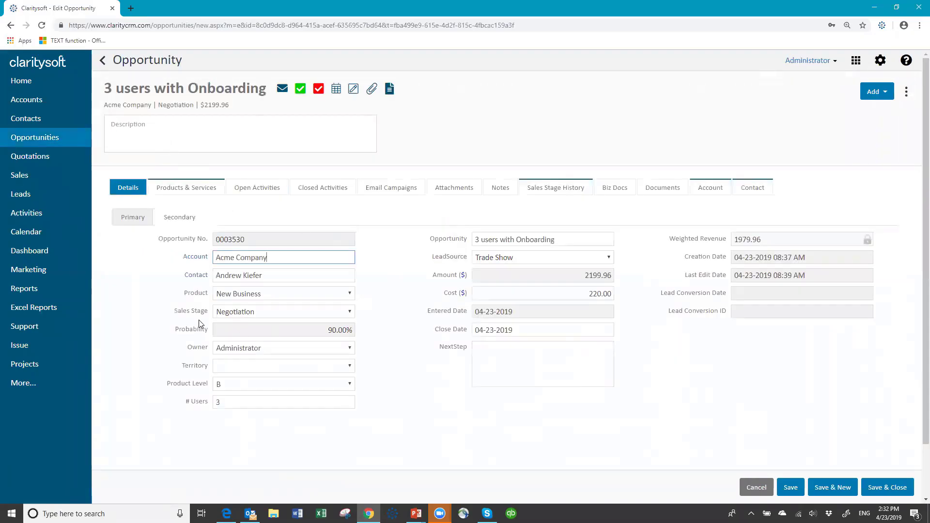
left_click(351, 313)
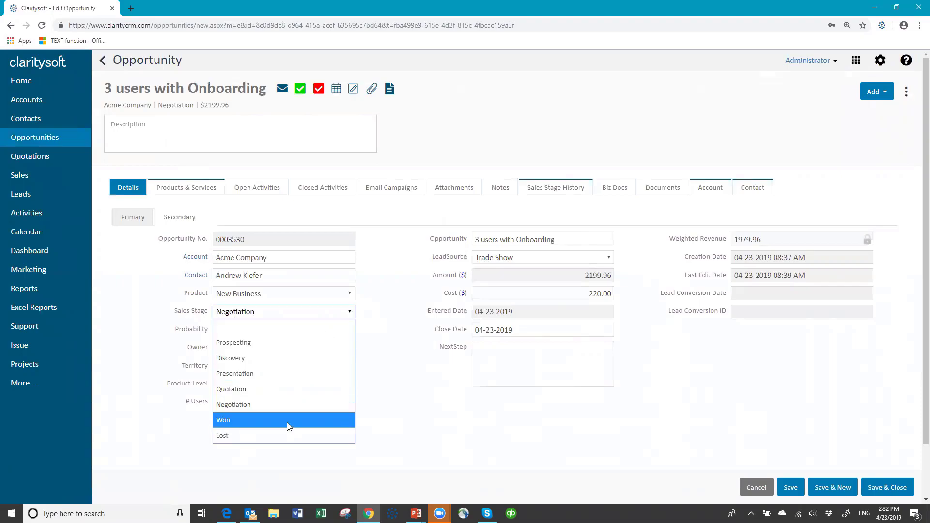
left_click(287, 423)
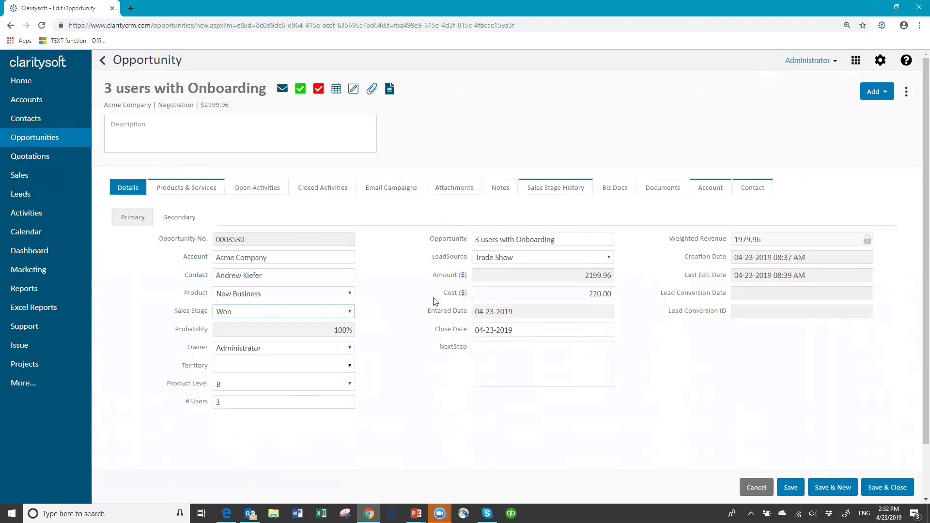
Check the opportunity's account information, set the opportunity's territory to West, and save the record
left_click(709, 190)
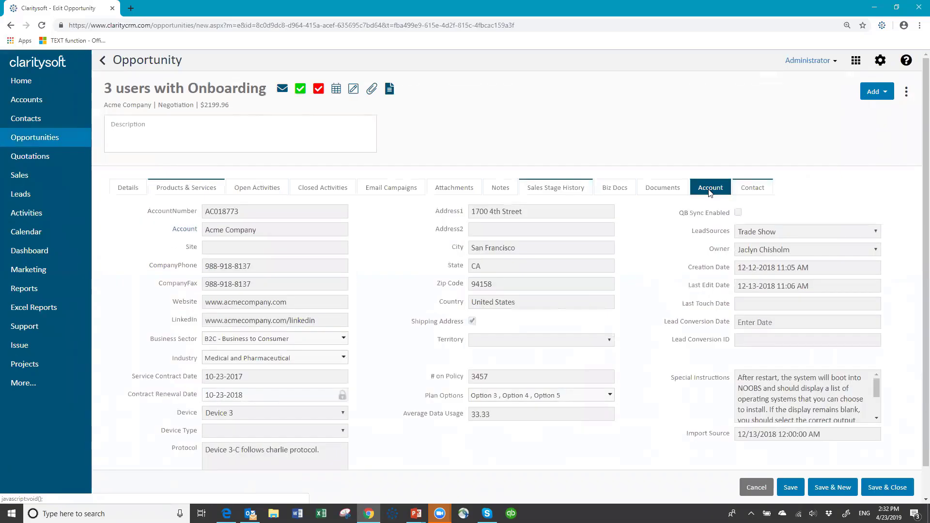
left_click(128, 188)
left_click(351, 368)
left_click(273, 459)
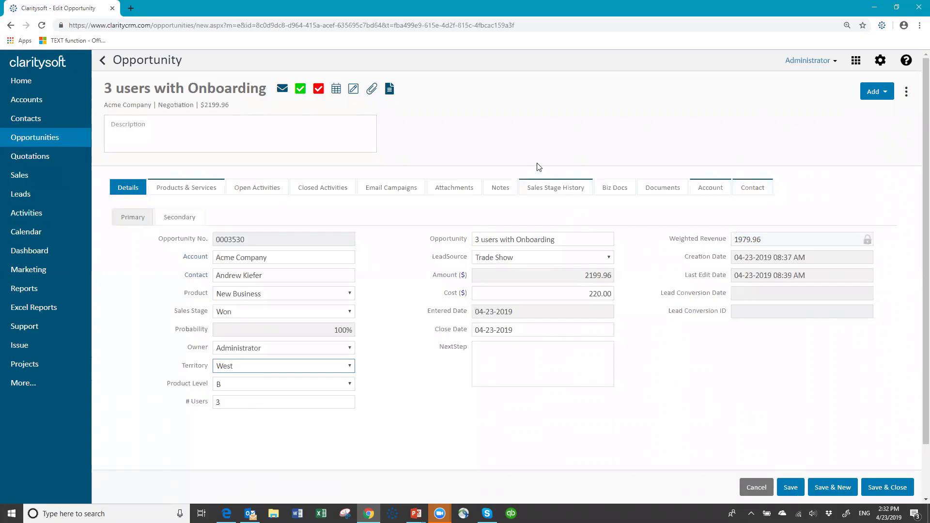
left_click(792, 487)
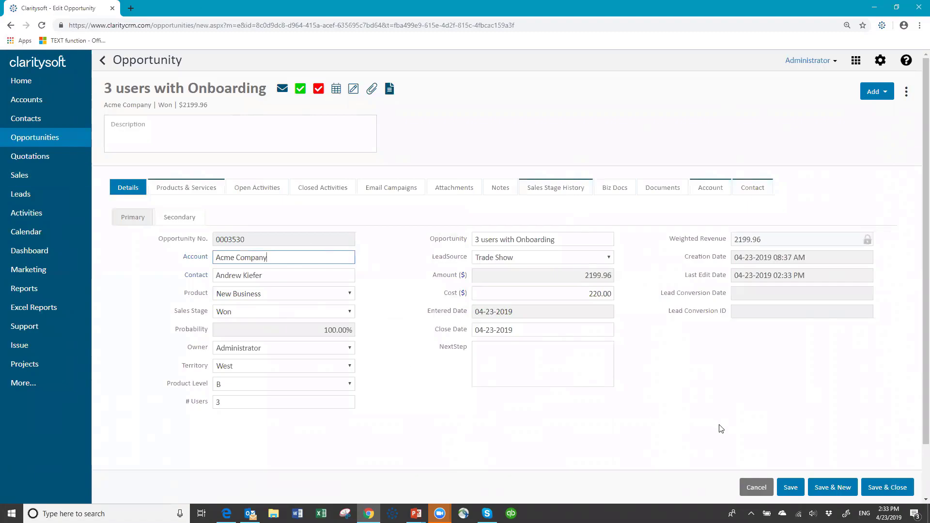
Convert the 3 users with Onboarding opportunity to a project and confirm the conversion
left_click(907, 96)
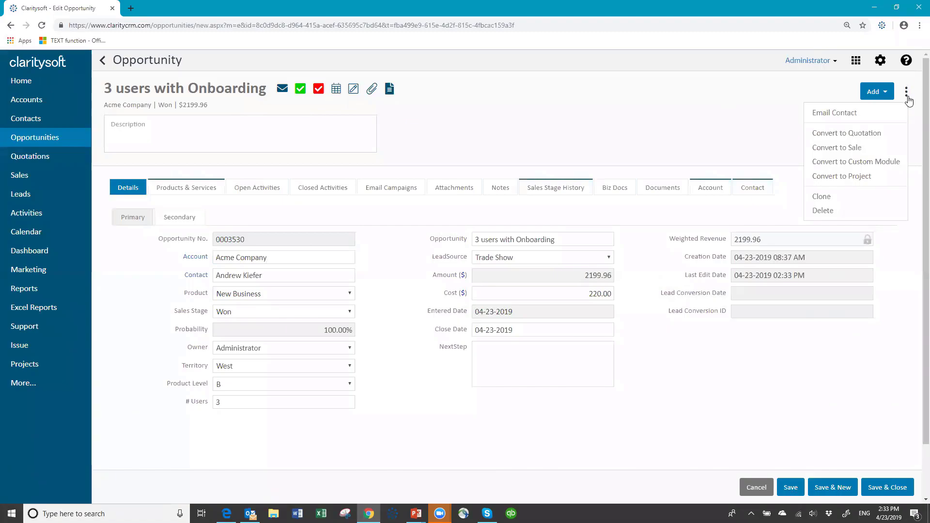
left_click(823, 178)
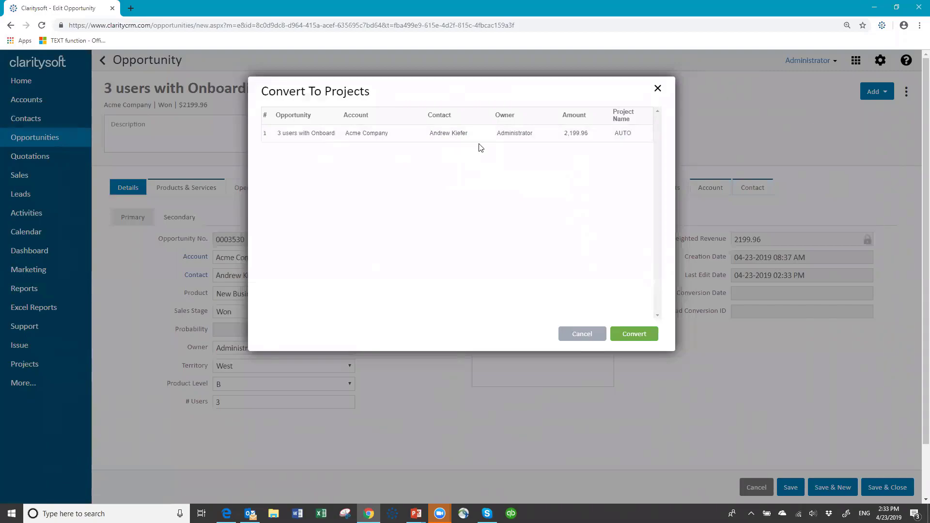
left_click(632, 334)
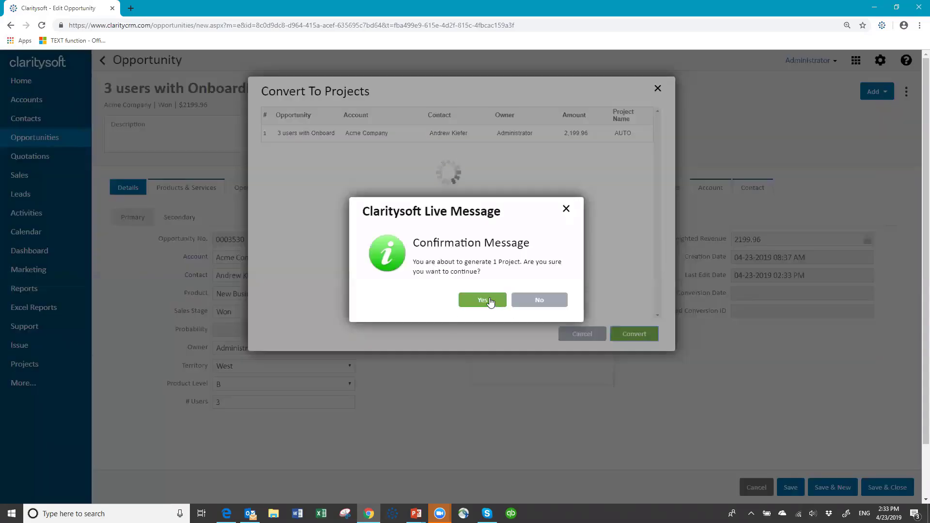
left_click(484, 301)
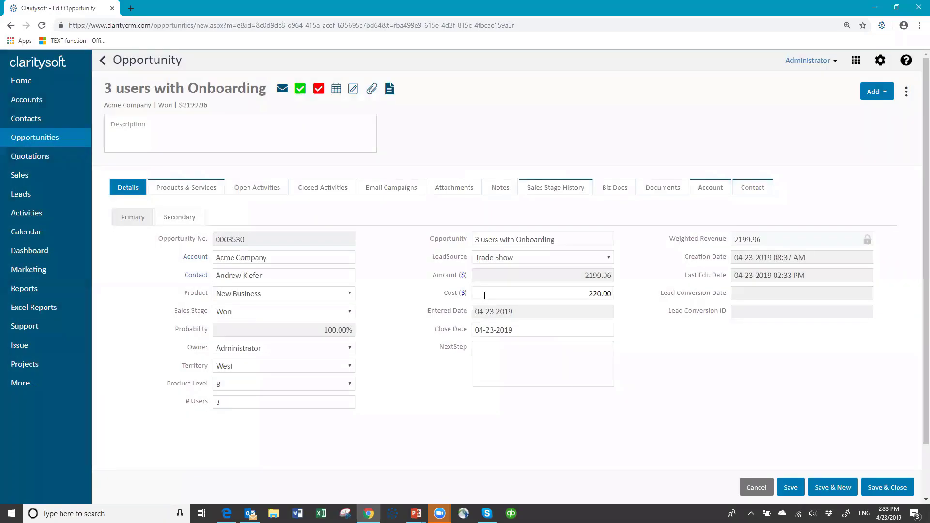
Save and close the opportunity, and filter the opportunities list to Won This Month
left_click(891, 488)
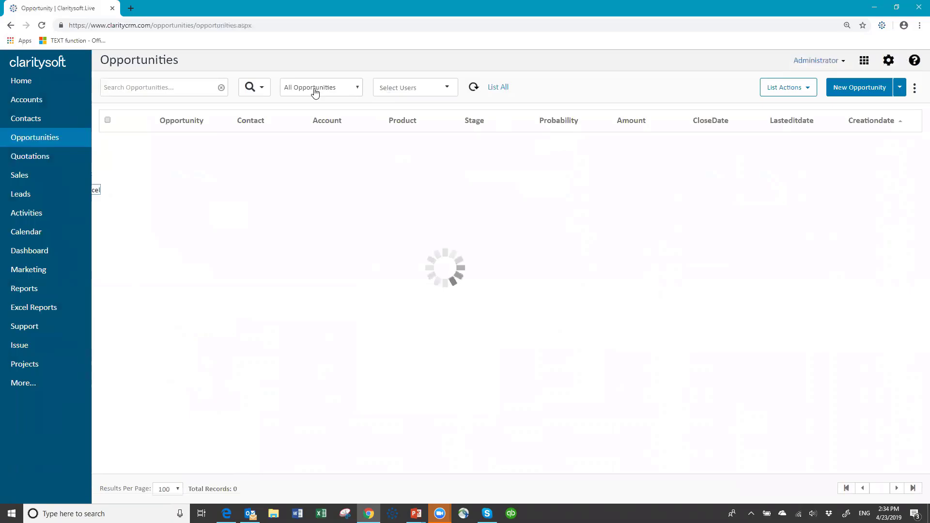
left_click(356, 90)
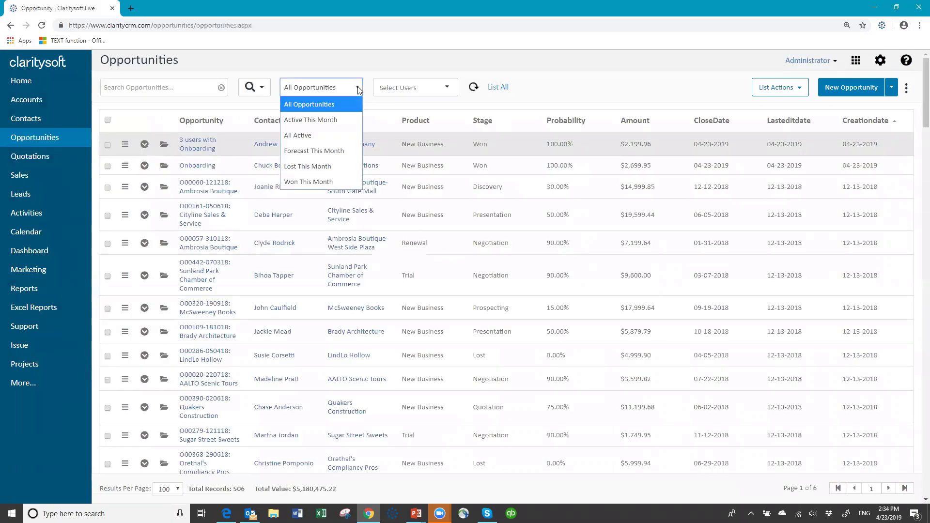
left_click(350, 185)
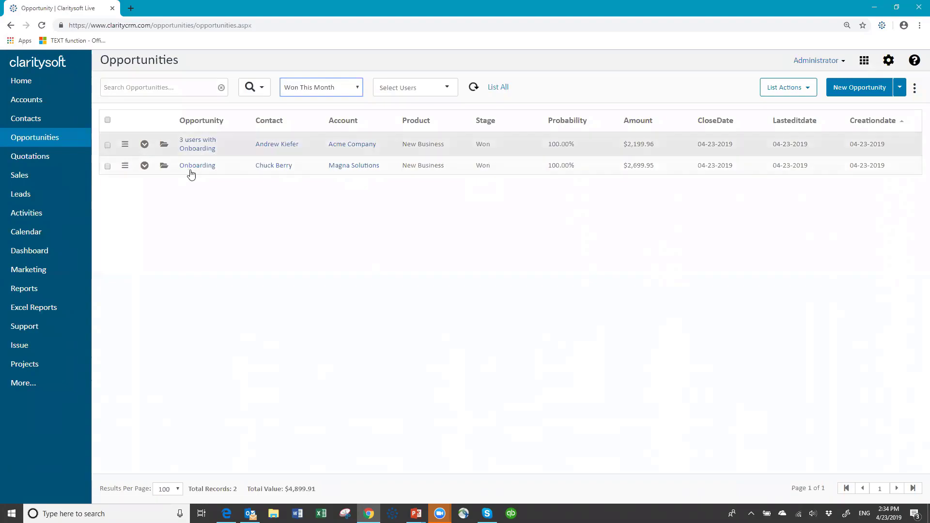
Open the 3 users with Onboarding project and review its scheduled action plan activities
left_click(28, 364)
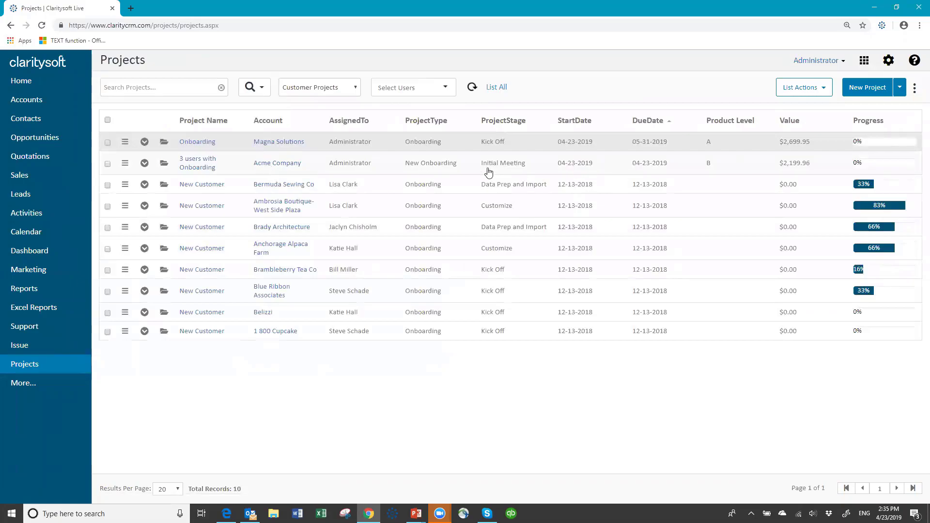
left_click(161, 165)
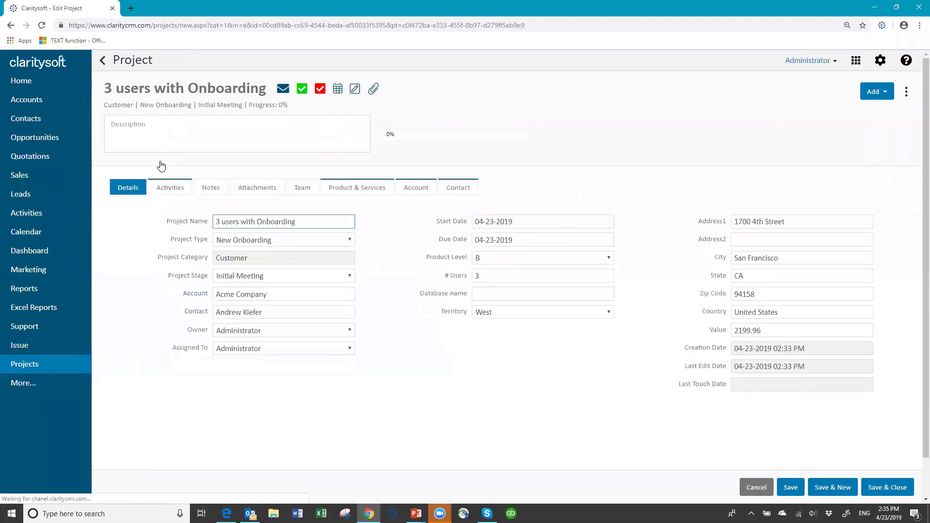
left_click(174, 188)
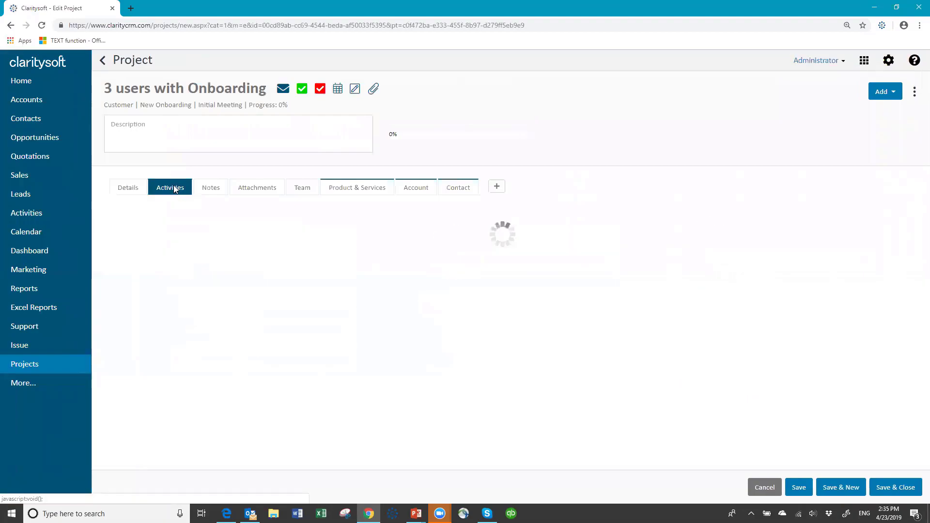
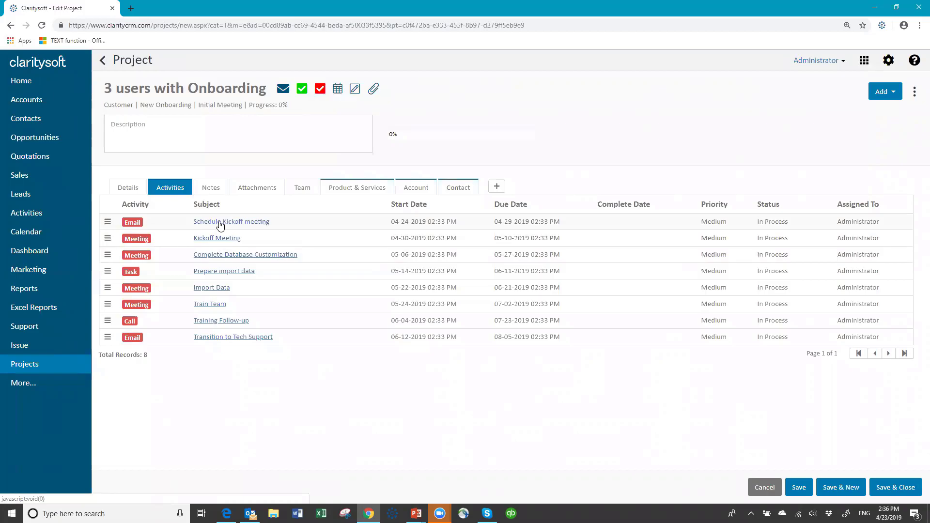
Add the note "Scheduled for 4/26/2019" to the Schedule Kickoff meeting email activity and mark it complete
left_click(219, 222)
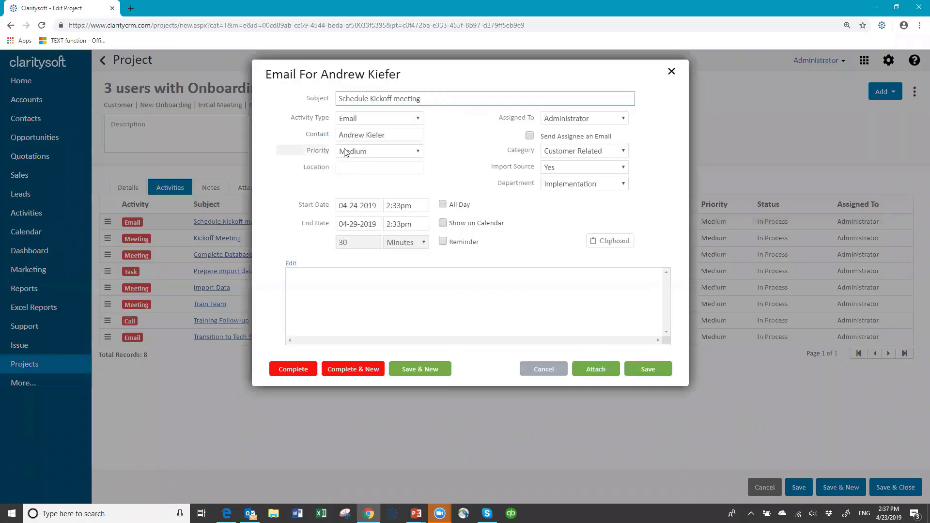
left_click(297, 272)
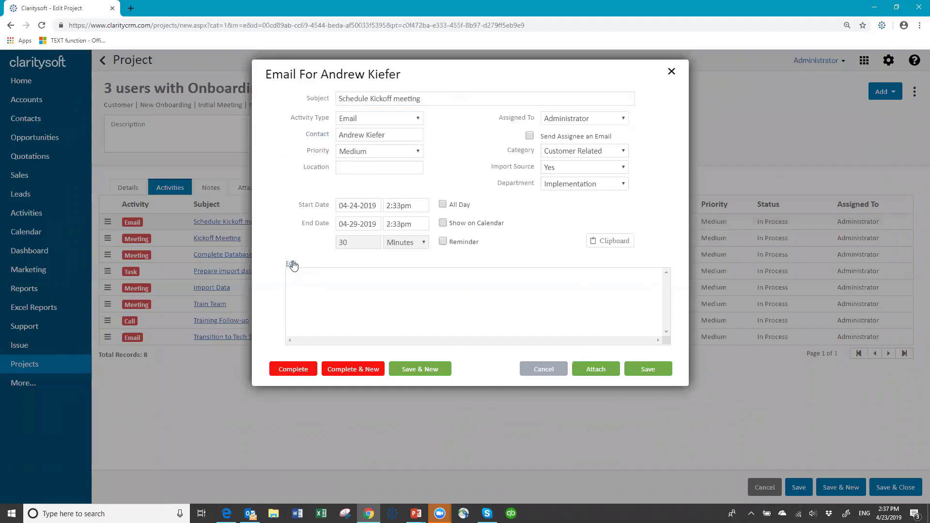
left_click(291, 263)
type("Scheduled for")
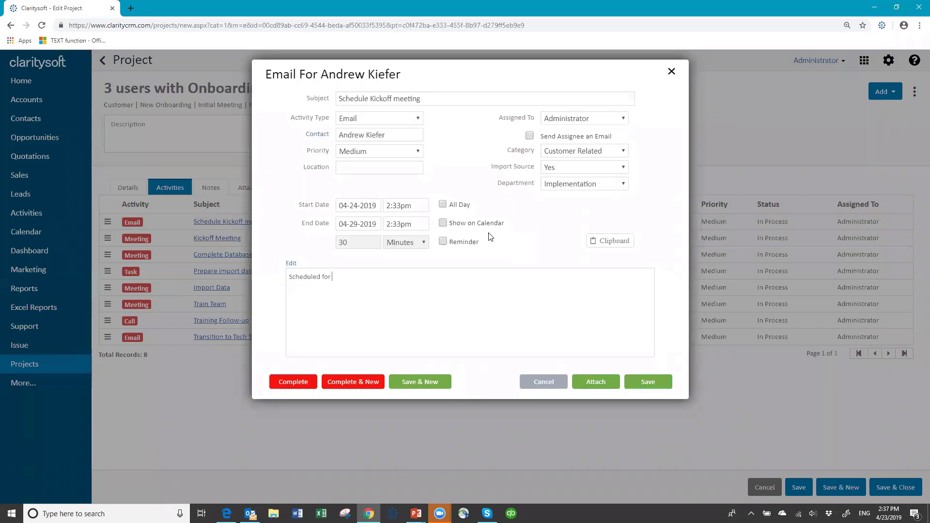
type(" 4/26/2019")
left_click(298, 382)
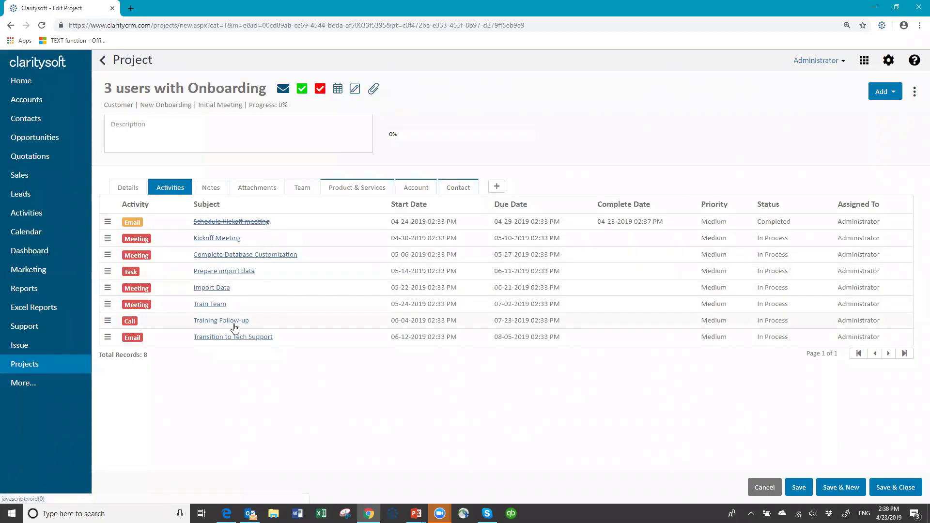
Set the project stage to Customize Database, enter acme as the database name, and save the project
left_click(128, 190)
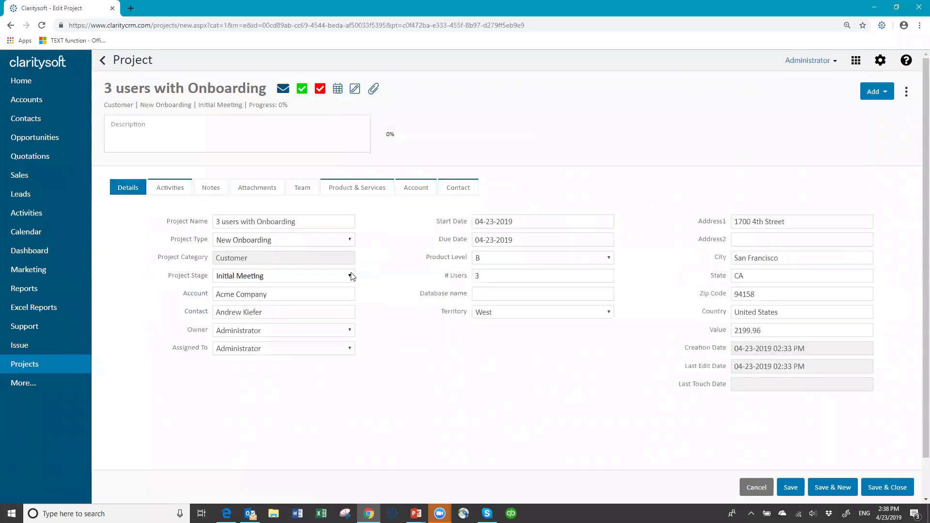
left_click(350, 276)
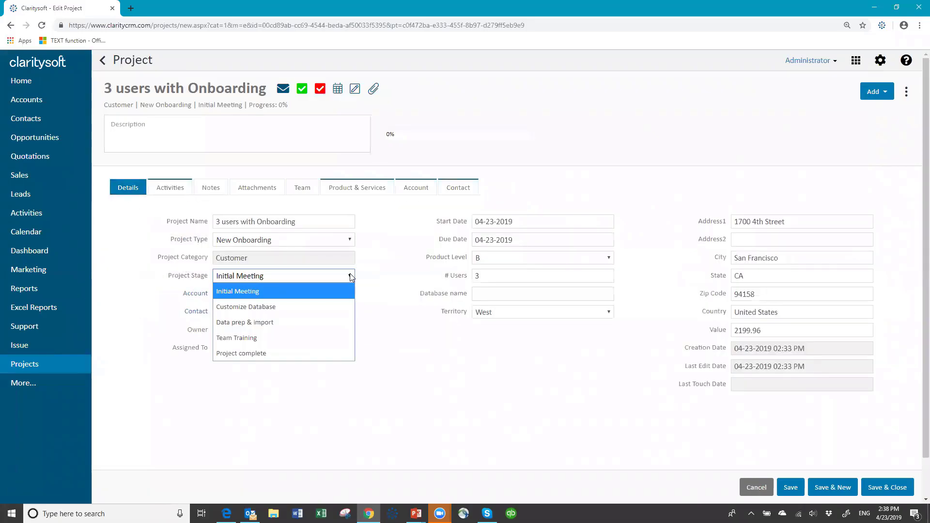
left_click(297, 305)
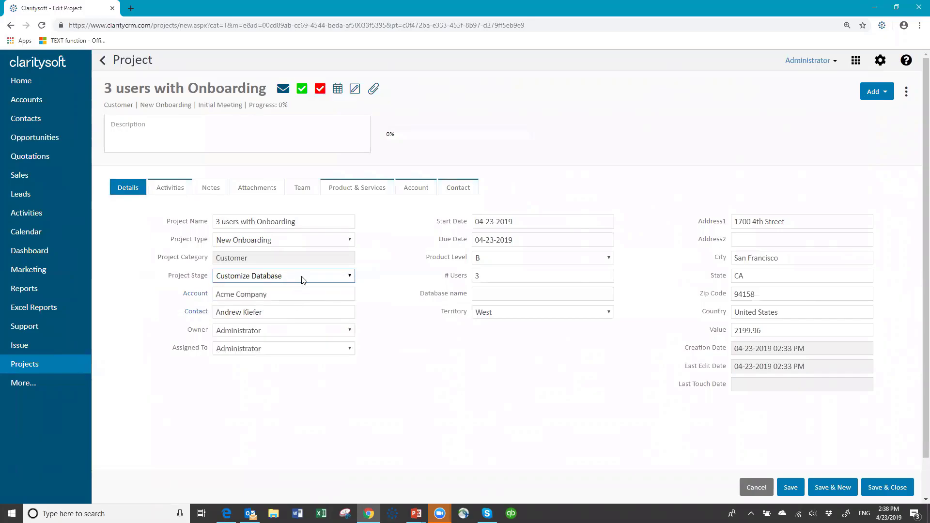
left_click(504, 289)
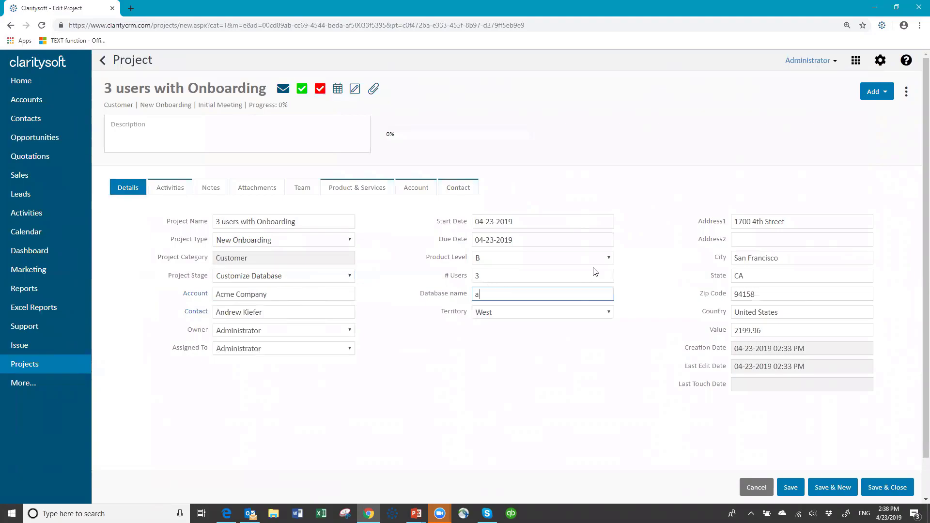
type("acme")
left_click(788, 489)
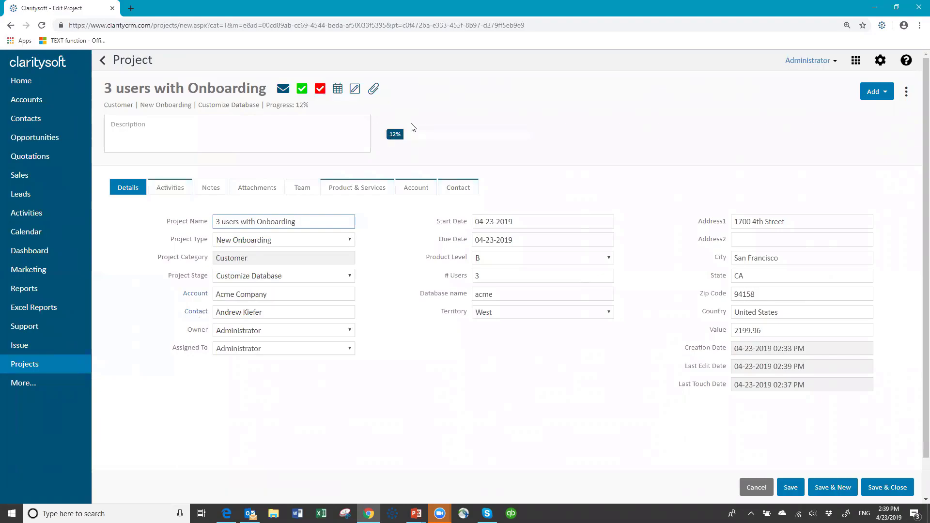
Add a placeholder note to the project's Kickoff Meeting activity and mark it complete
left_click(179, 191)
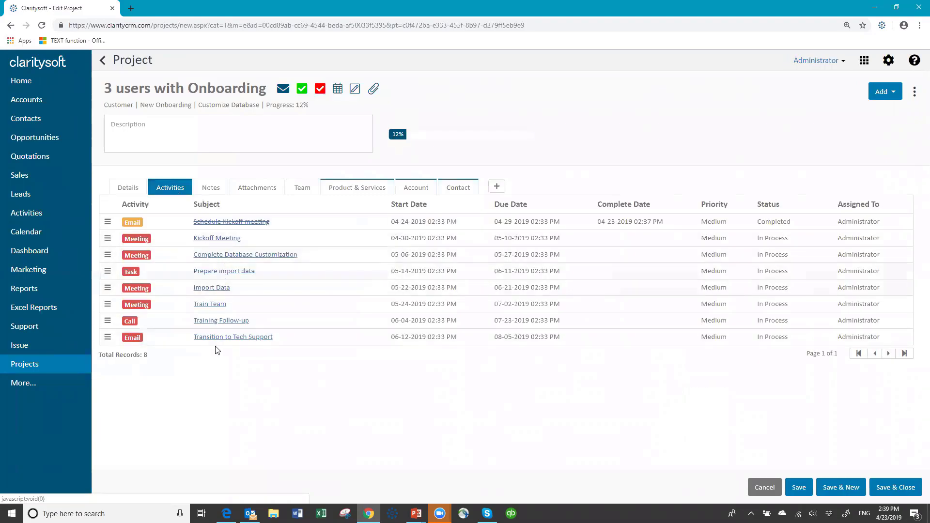
left_click(214, 239)
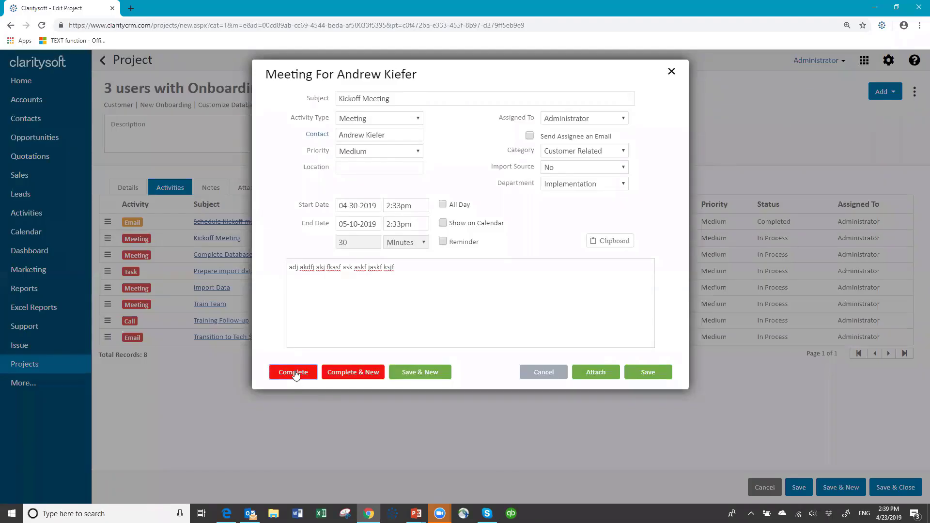
left_click(294, 373)
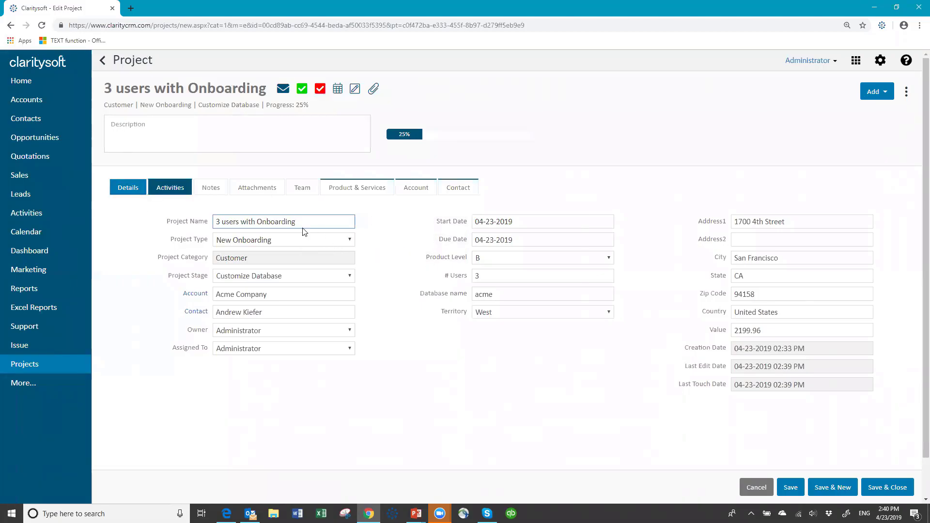
Add an internal team member with the role Project Leader to the project, and save and close the project
left_click(303, 192)
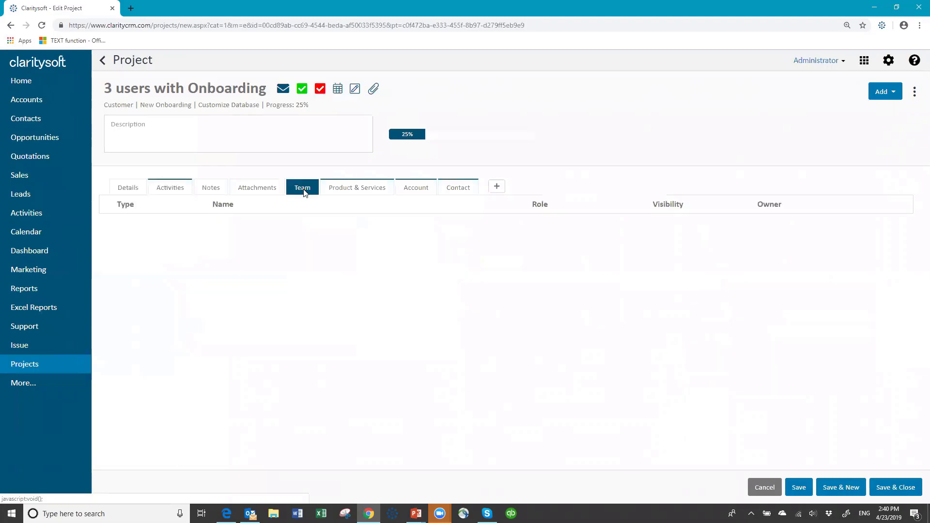
left_click(497, 187)
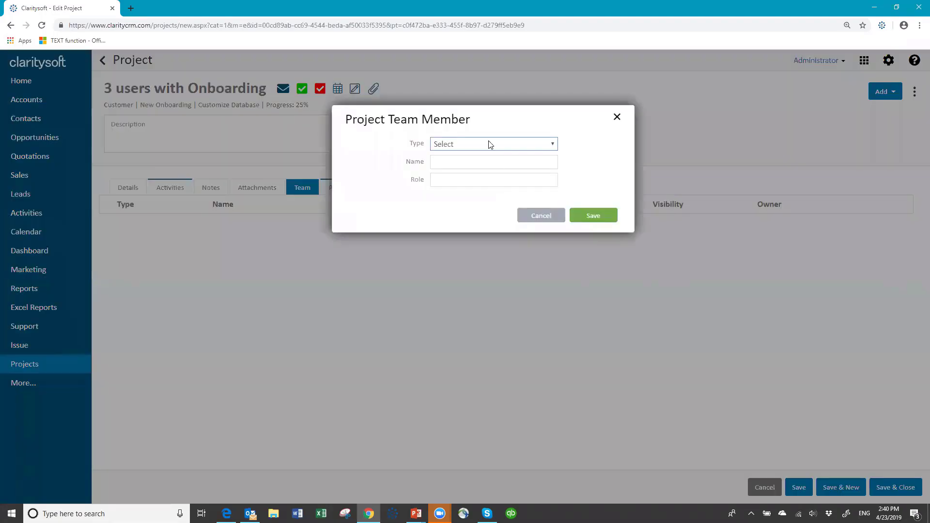
left_click(553, 145)
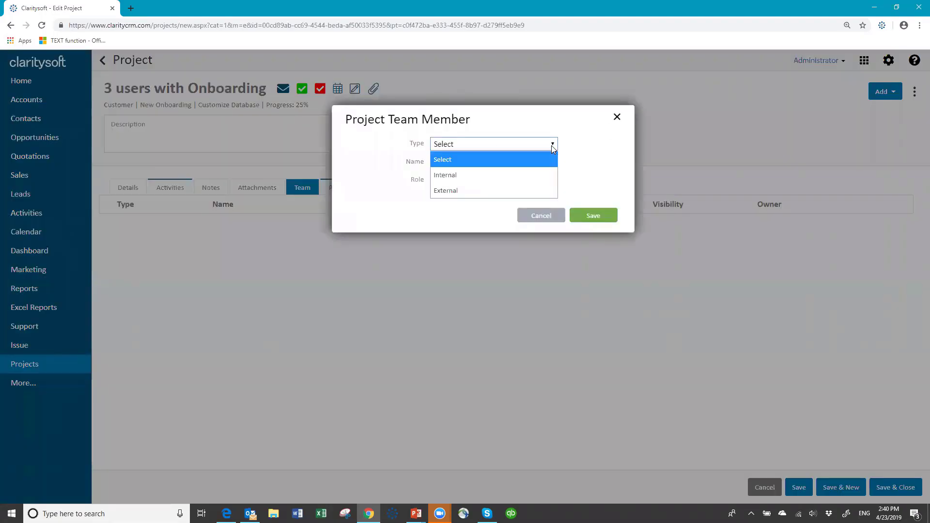
left_click(518, 175)
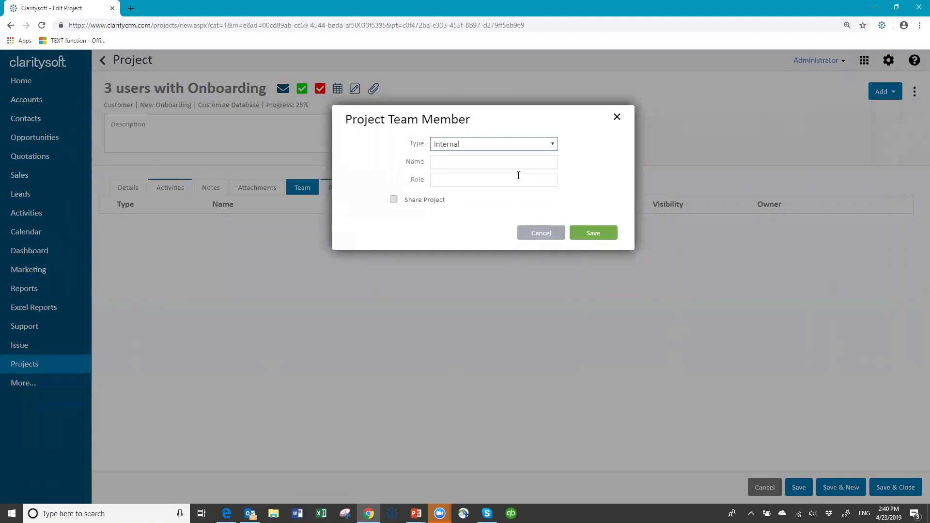
left_click(471, 162)
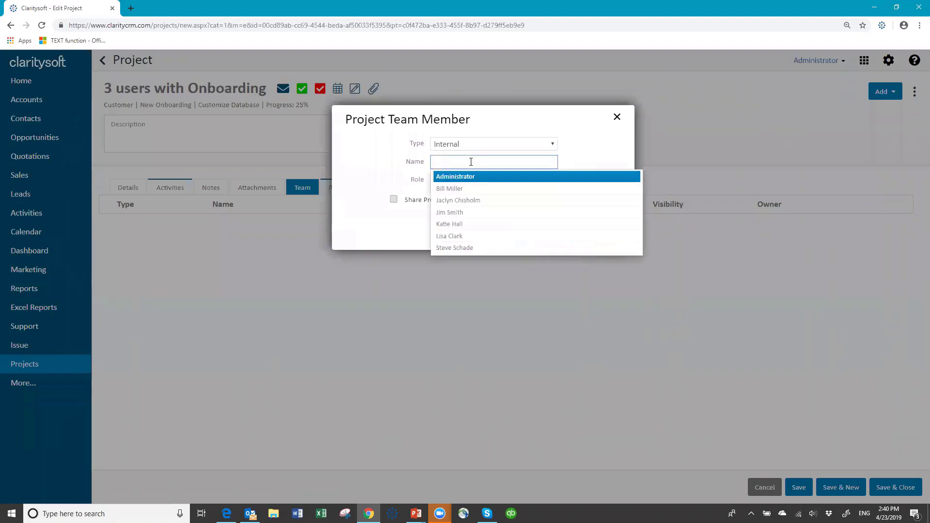
left_click(461, 188)
left_click(451, 182)
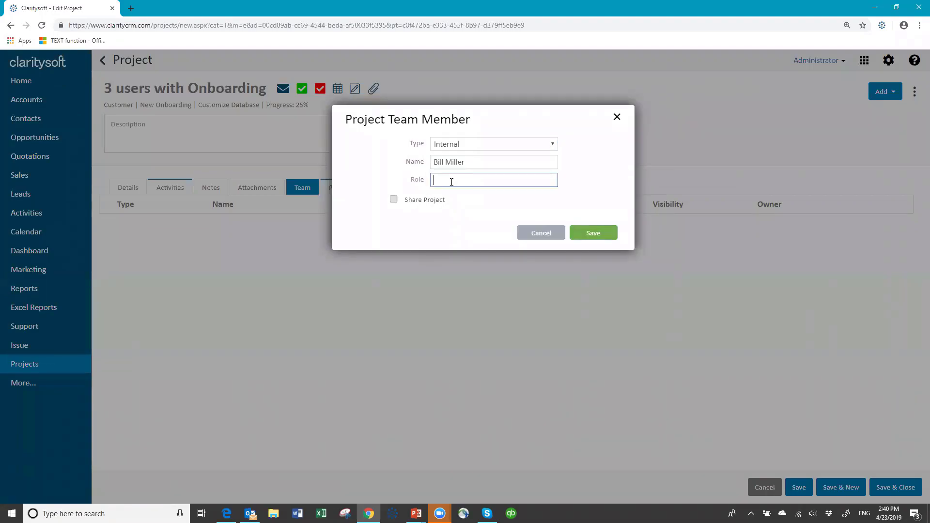
type("Project Leader")
left_click(592, 238)
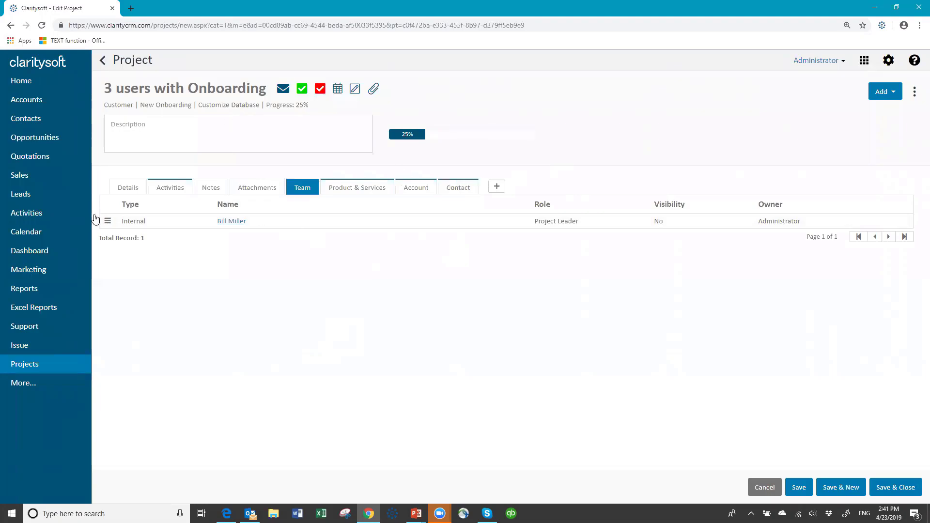
left_click(128, 190)
left_click(882, 489)
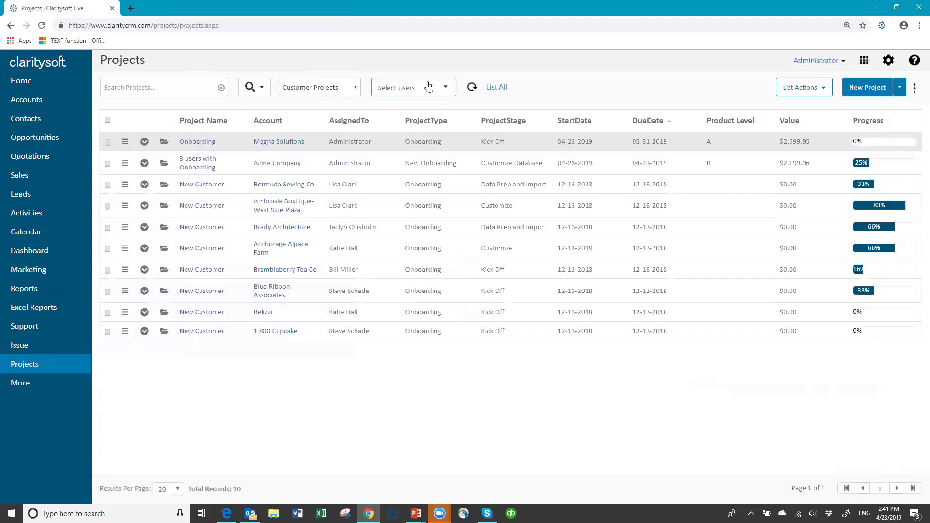
Filter the projects list by Internal Projects, All Projects and Inactive Projects in turn, and return it to Customer Projects
left_click(355, 91)
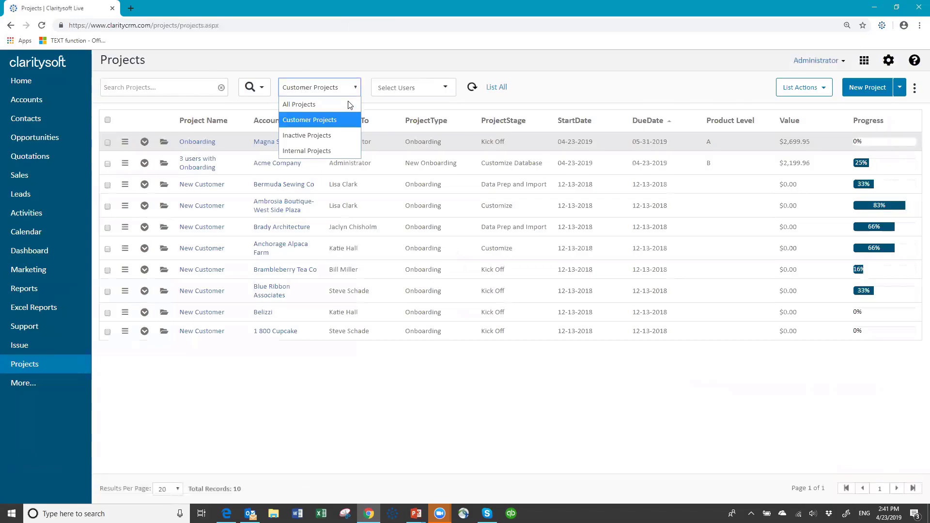
left_click(329, 153)
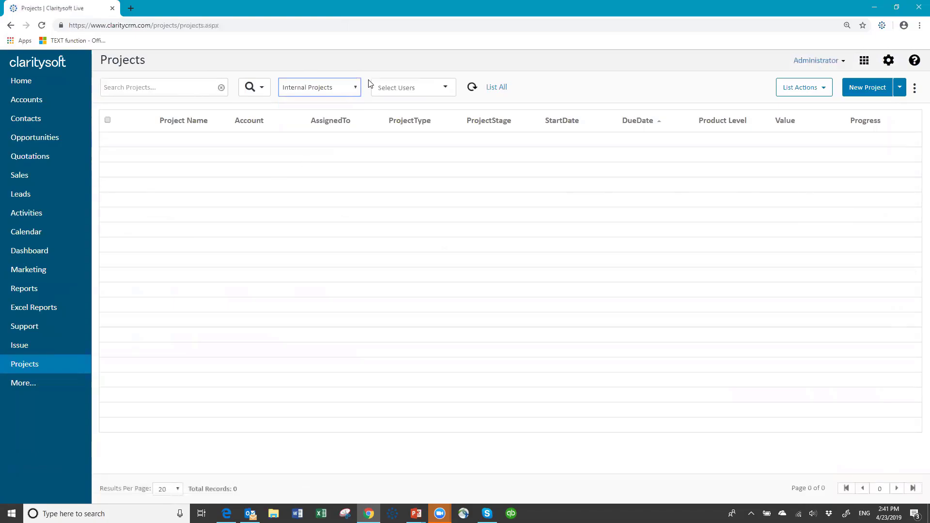
left_click(359, 91)
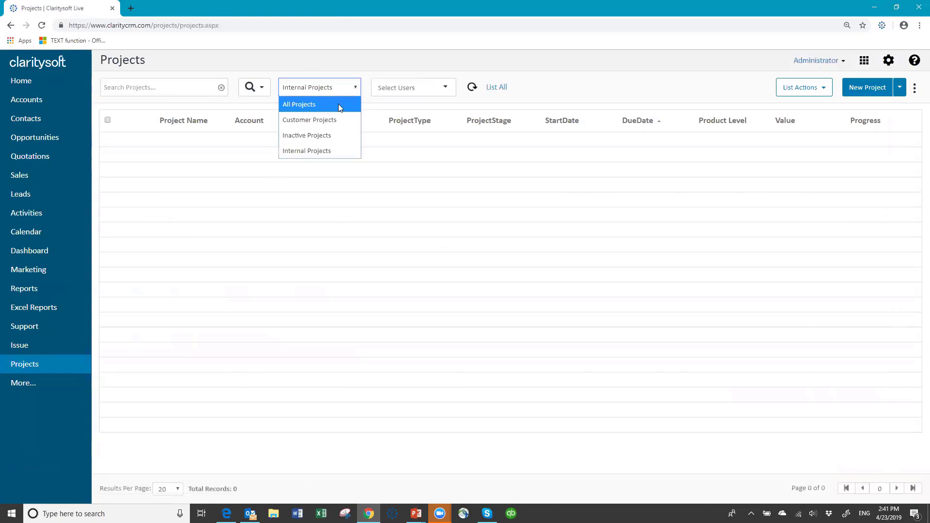
left_click(338, 105)
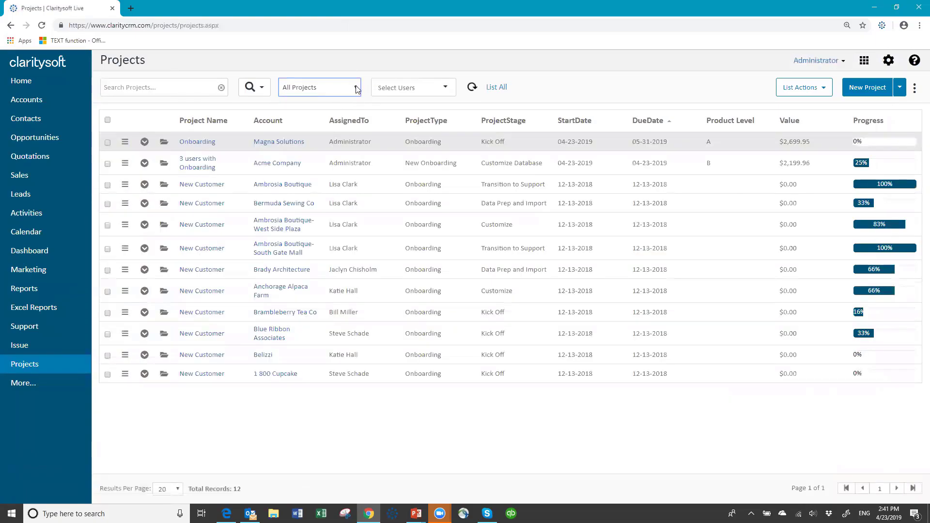
left_click(357, 89)
left_click(328, 133)
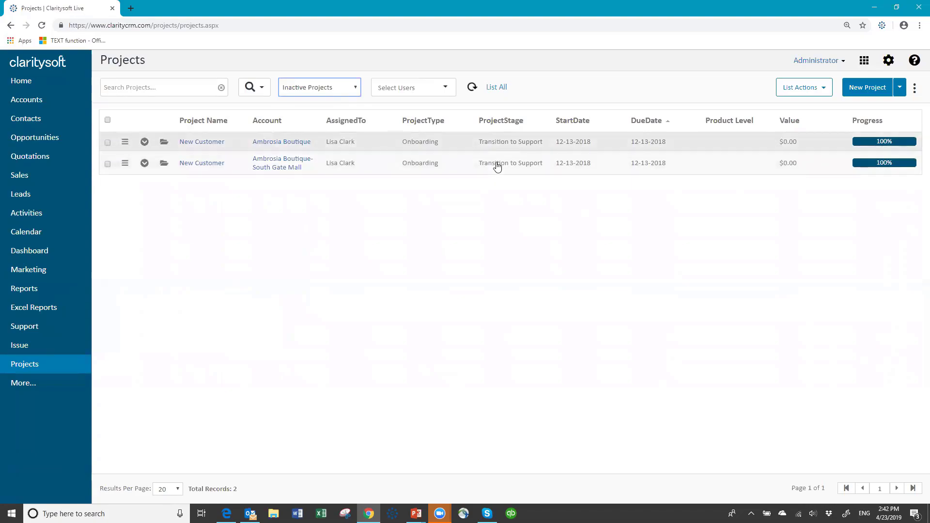
left_click(355, 92)
left_click(336, 119)
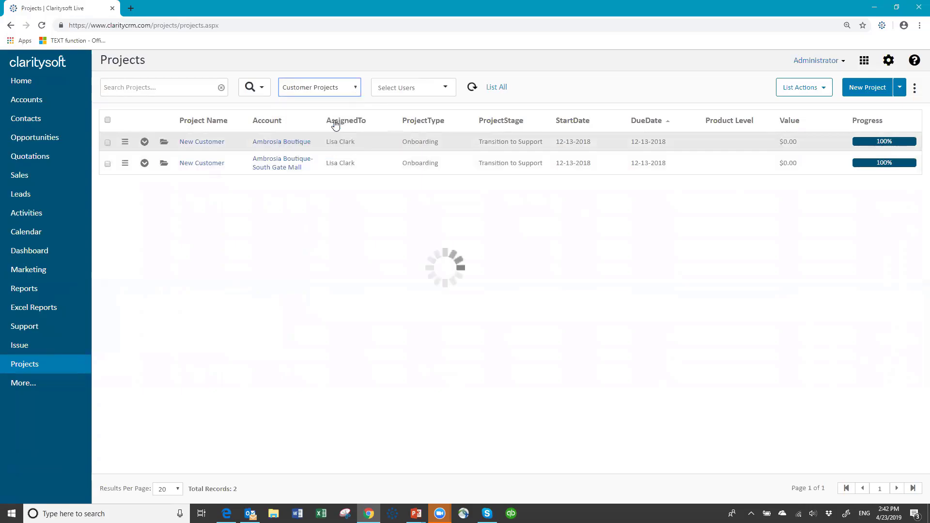
Search the projects list for acme and clear the search
left_click(180, 90)
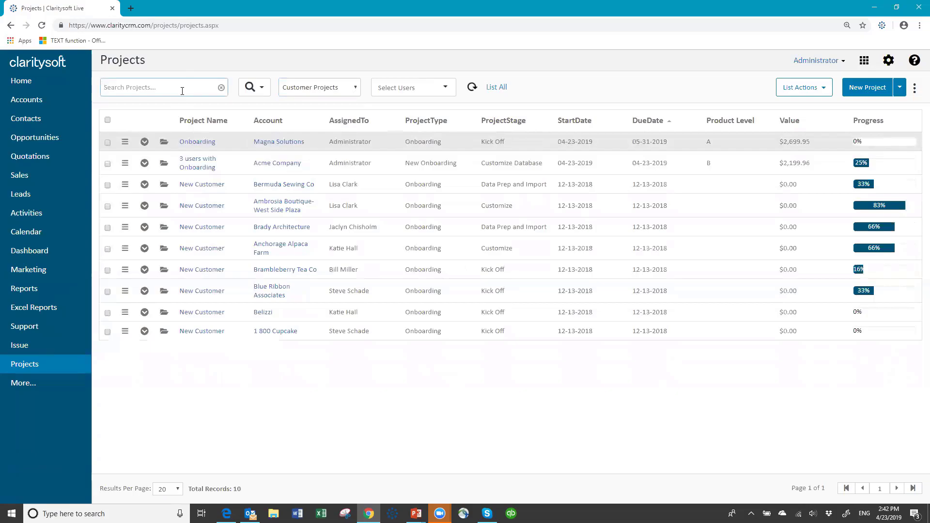
type("acme")
key("Return")
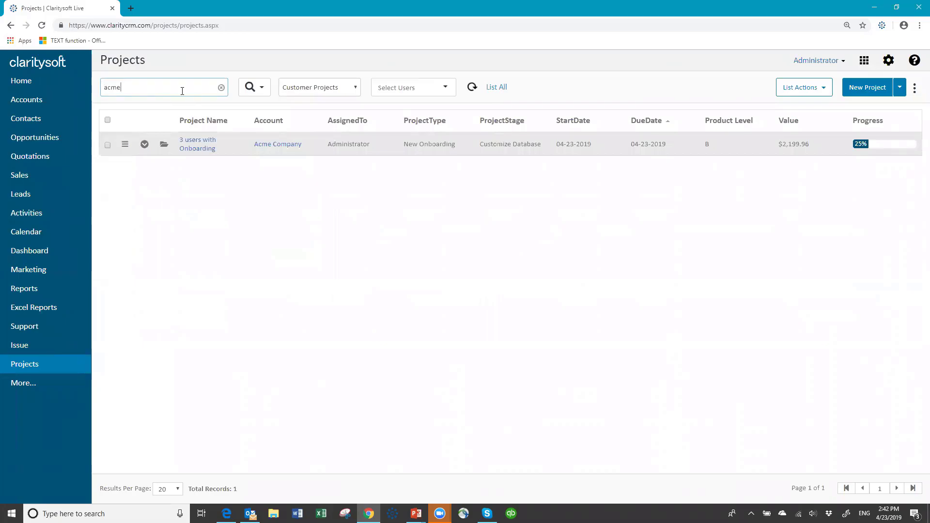
left_click(222, 89)
View the Advanced Search filter options for projects and return to the projects list without searching
left_click(261, 89)
left_click(262, 89)
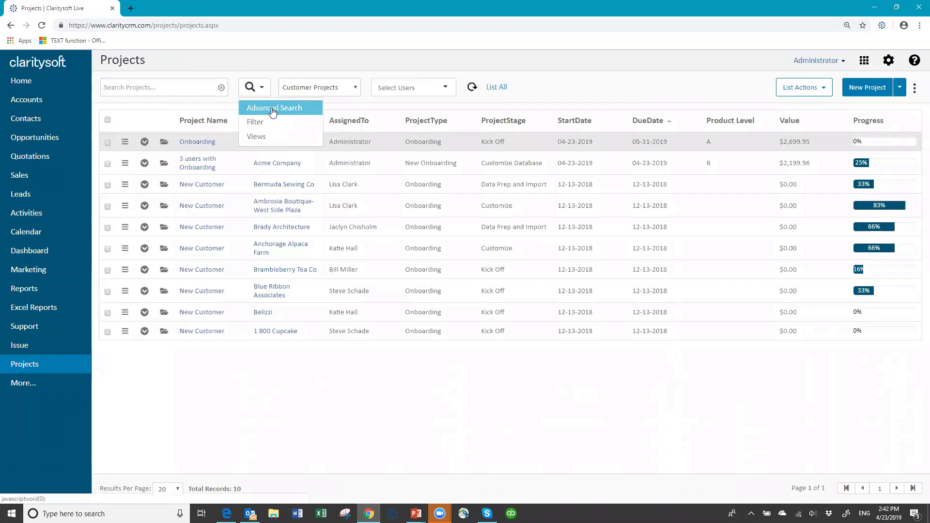
left_click(272, 109)
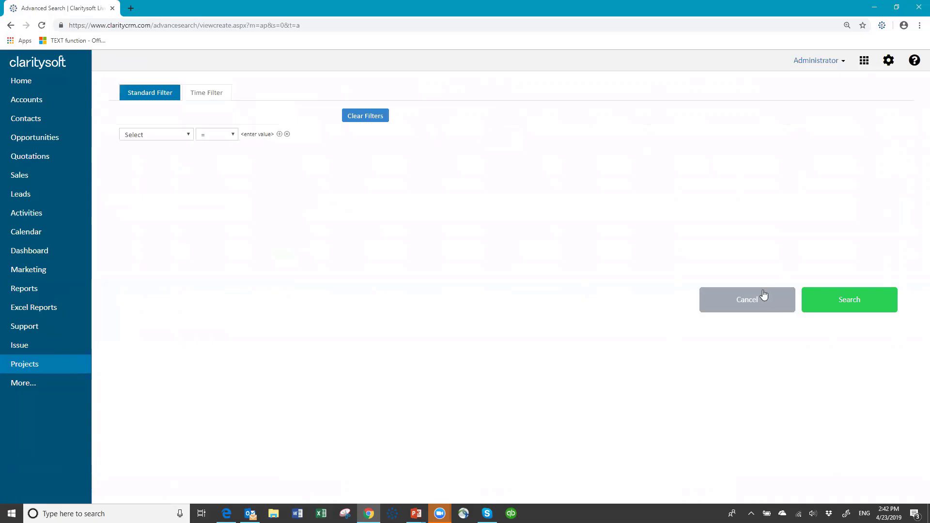
left_click(748, 302)
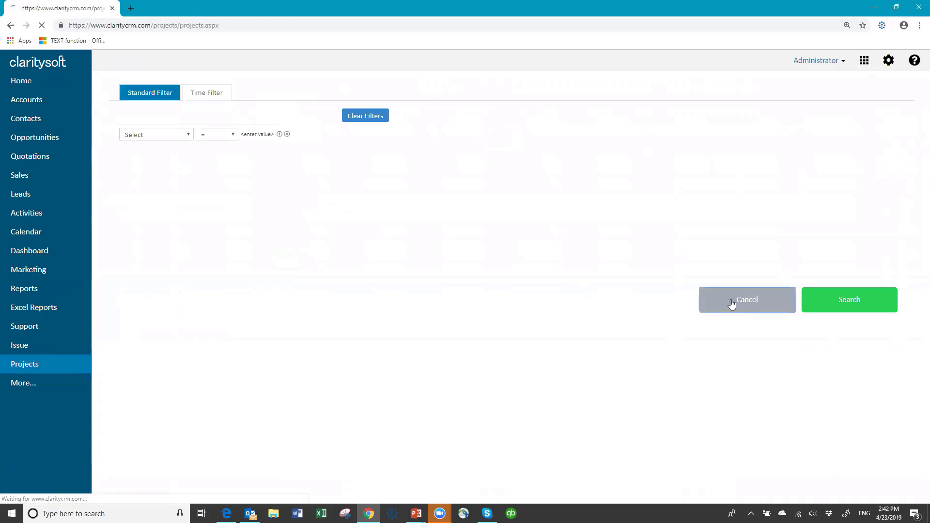